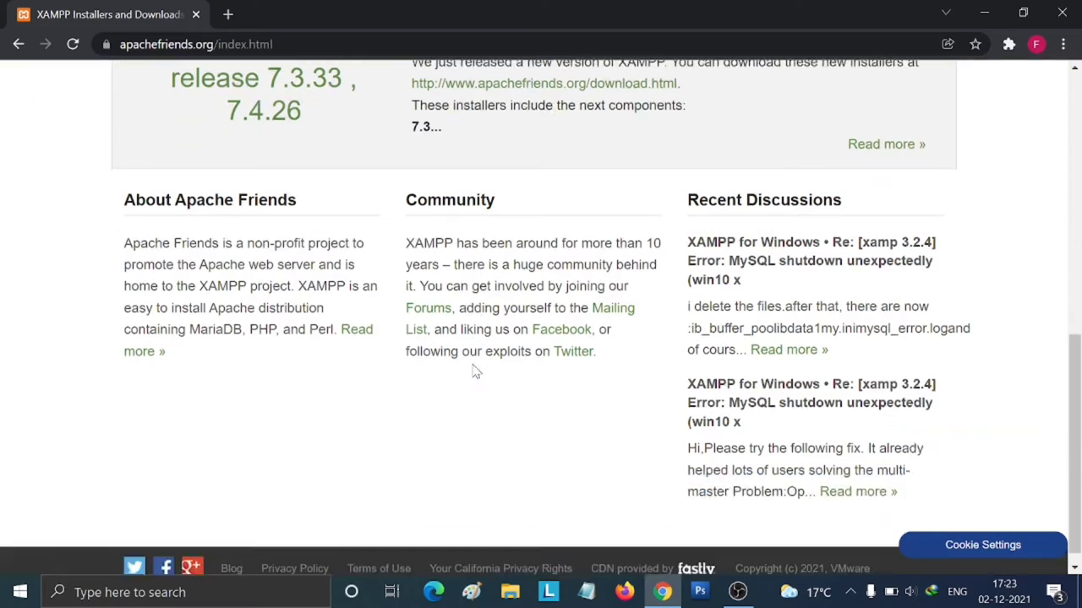
Download the XAMPP 8.0.13 installer for Windows, choosing the SOFTWARES folder on Data (D:) as the save location
{"action": "scroll", "coordinate": [473, 376], "scroll_direction": "up", "scroll_amount": 6}
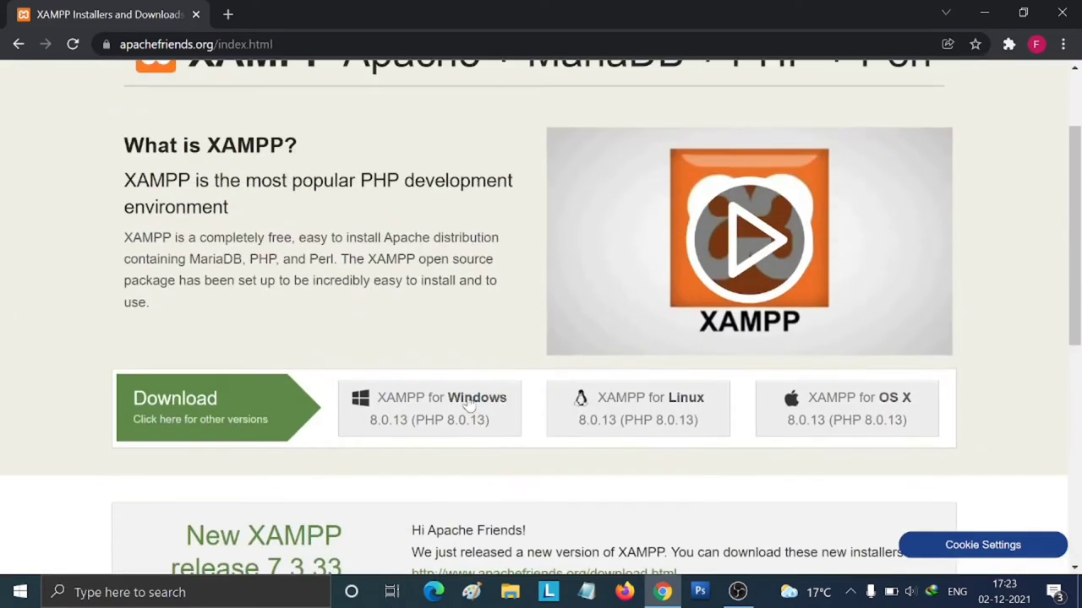
{"action": "left_click", "coordinate": [409, 410]}
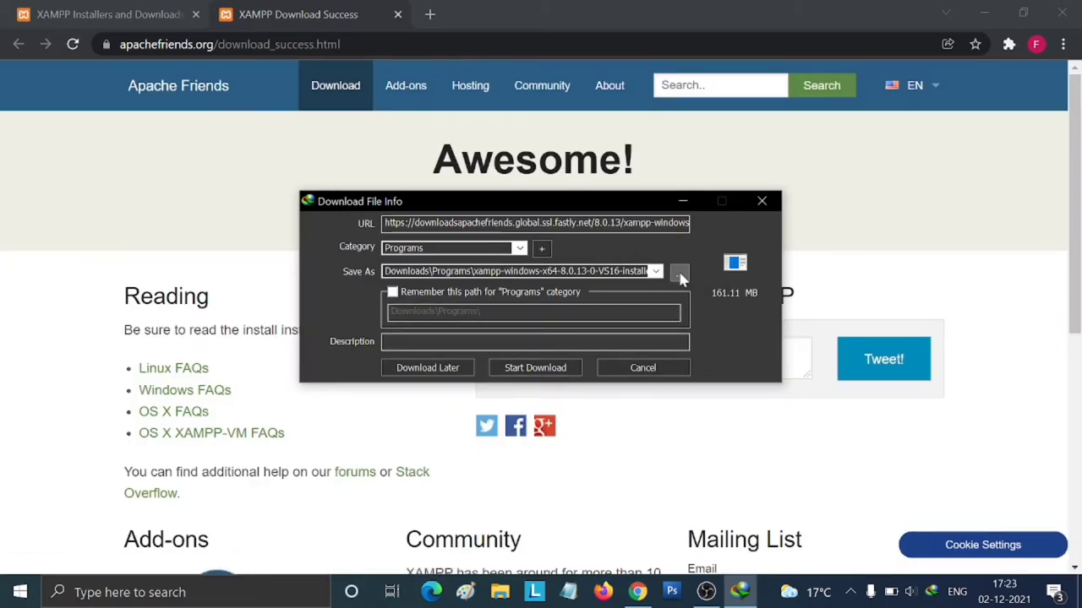
{"action": "left_click", "coordinate": [680, 272]}
{"action": "scroll", "coordinate": [401, 308], "scroll_direction": "down", "scroll_amount": 2}
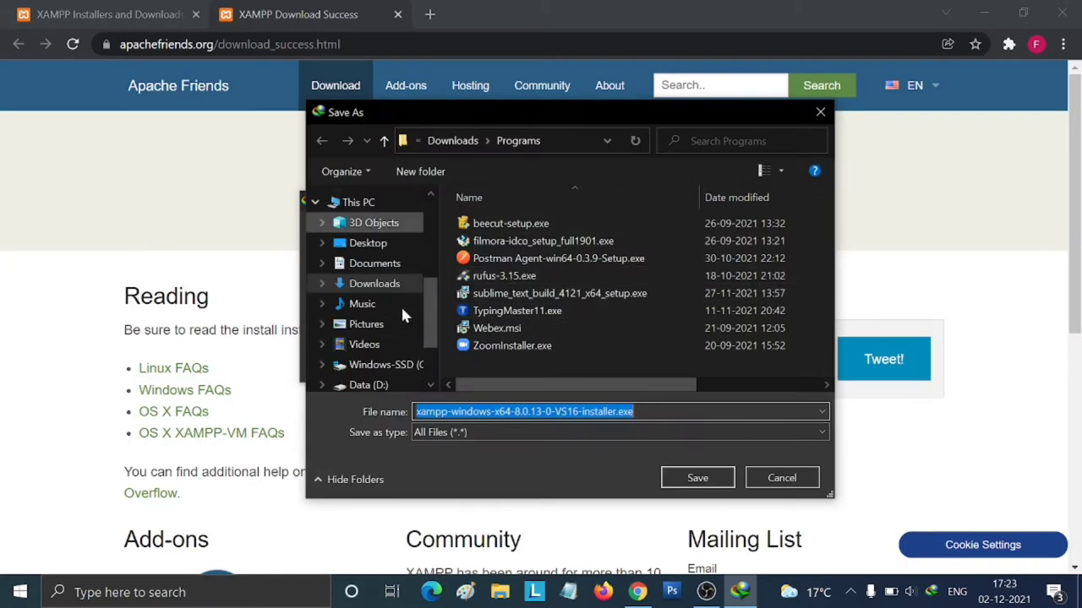
{"action": "left_click", "coordinate": [381, 386]}
{"action": "scroll", "coordinate": [564, 320], "scroll_direction": "down", "scroll_amount": 3}
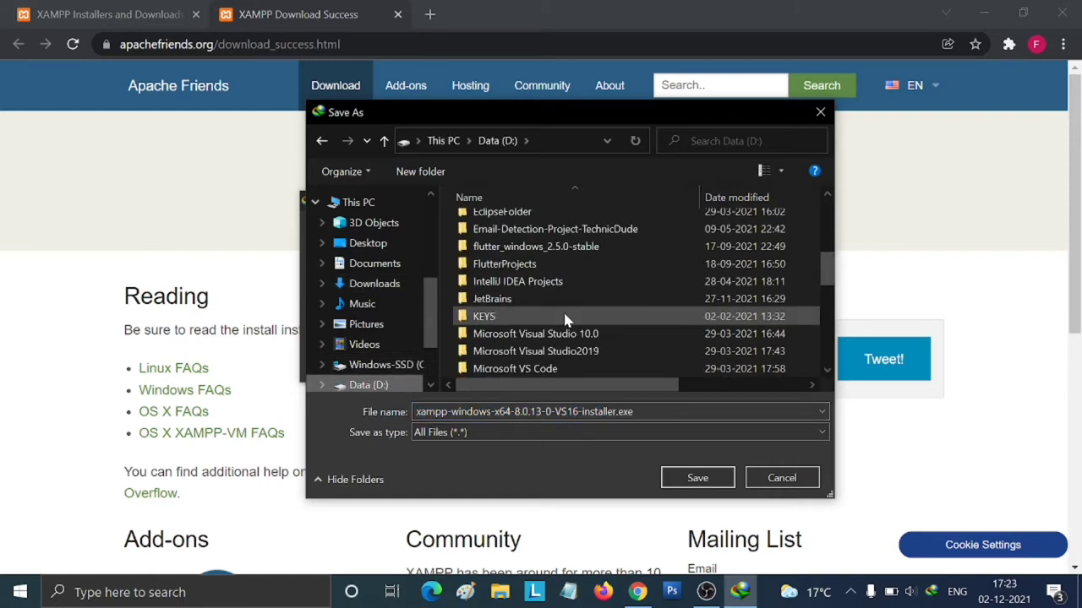
{"action": "scroll", "coordinate": [564, 320], "scroll_direction": "down", "scroll_amount": 4}
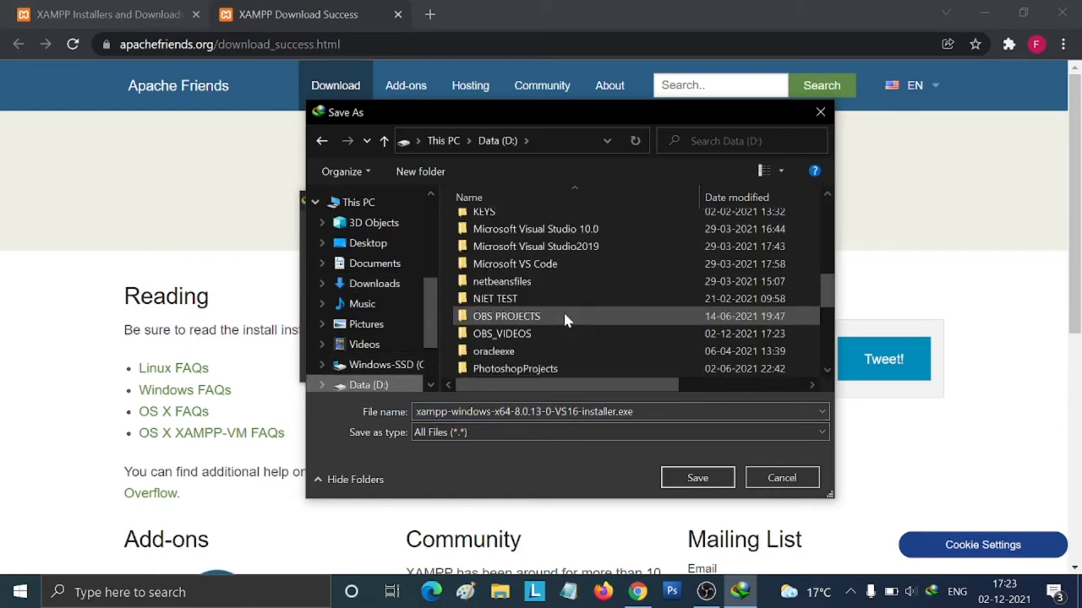
{"action": "double_click", "coordinate": [565, 317]}
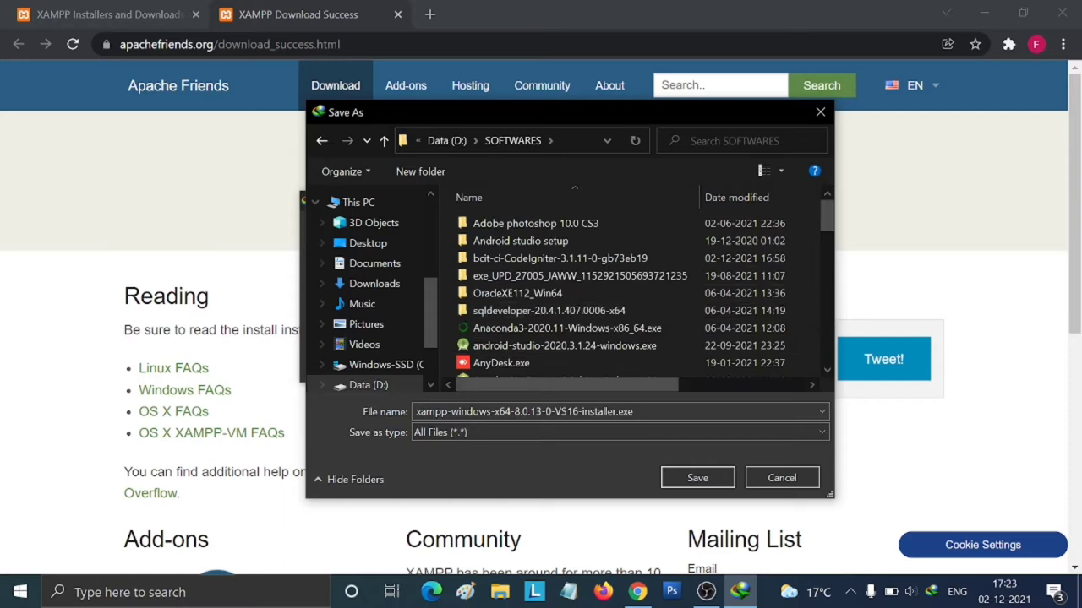
{"action": "left_click", "coordinate": [694, 478]}
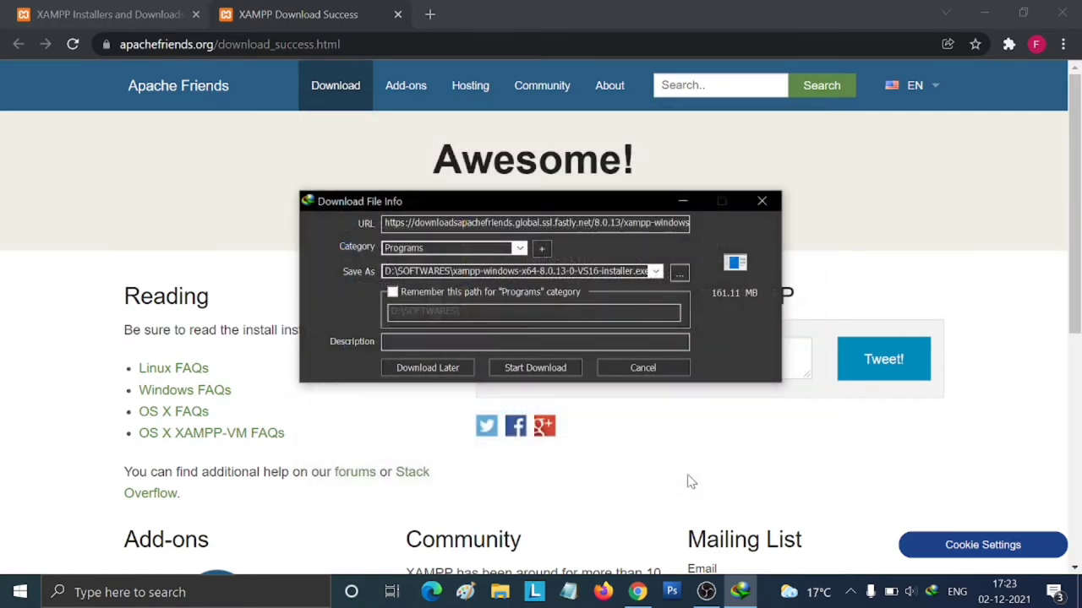
{"action": "left_click", "coordinate": [536, 370]}
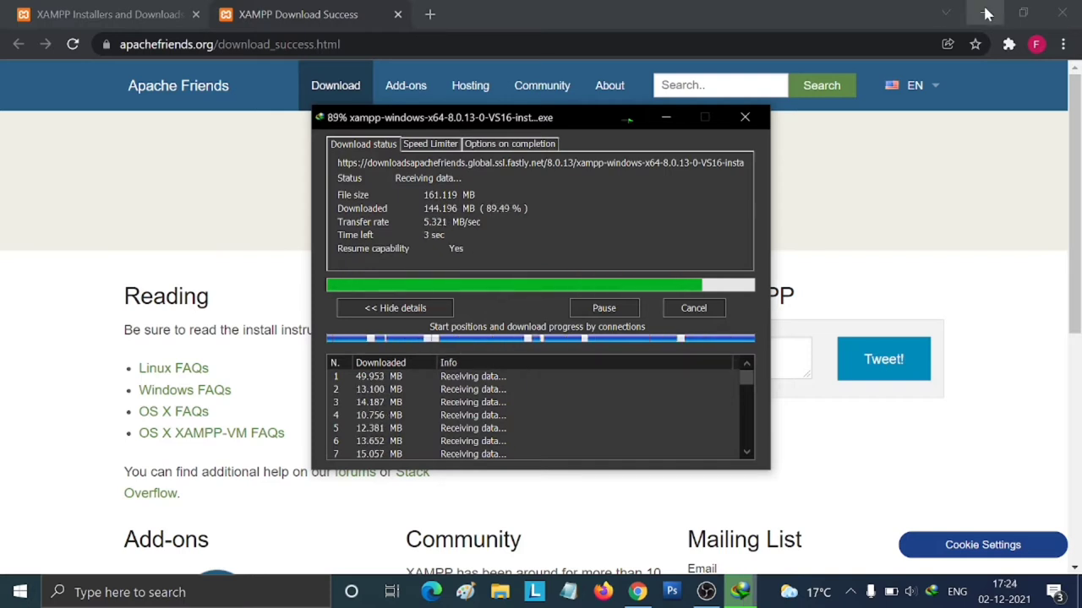
Minimize the browser to show the desktop while the download runs
{"action": "left_click", "coordinate": [985, 13]}
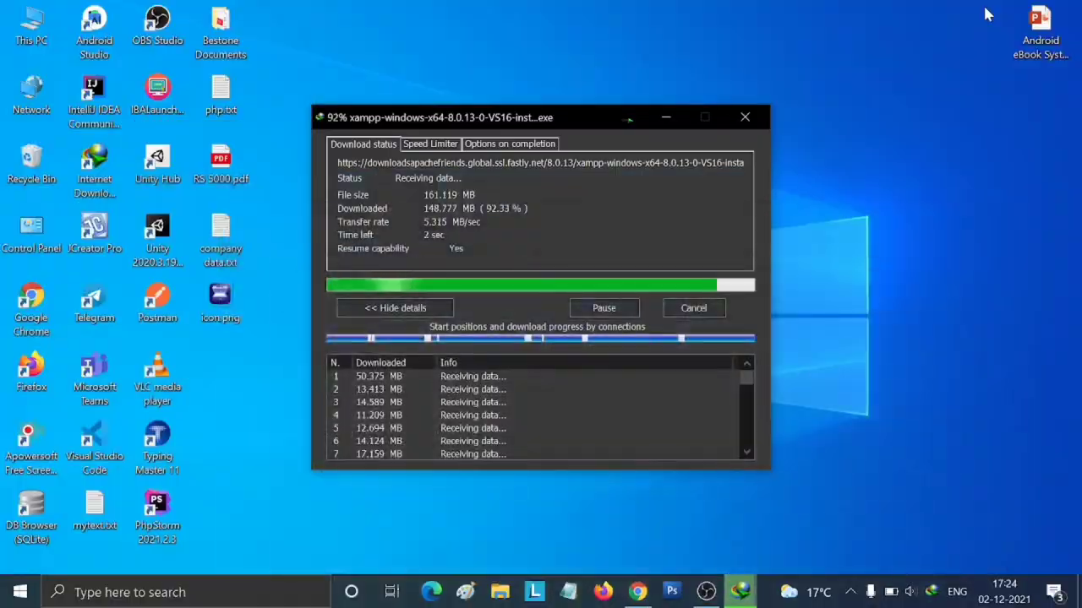
{"action": "right_click", "coordinate": [892, 210]}
{"action": "left_click", "coordinate": [912, 249]}
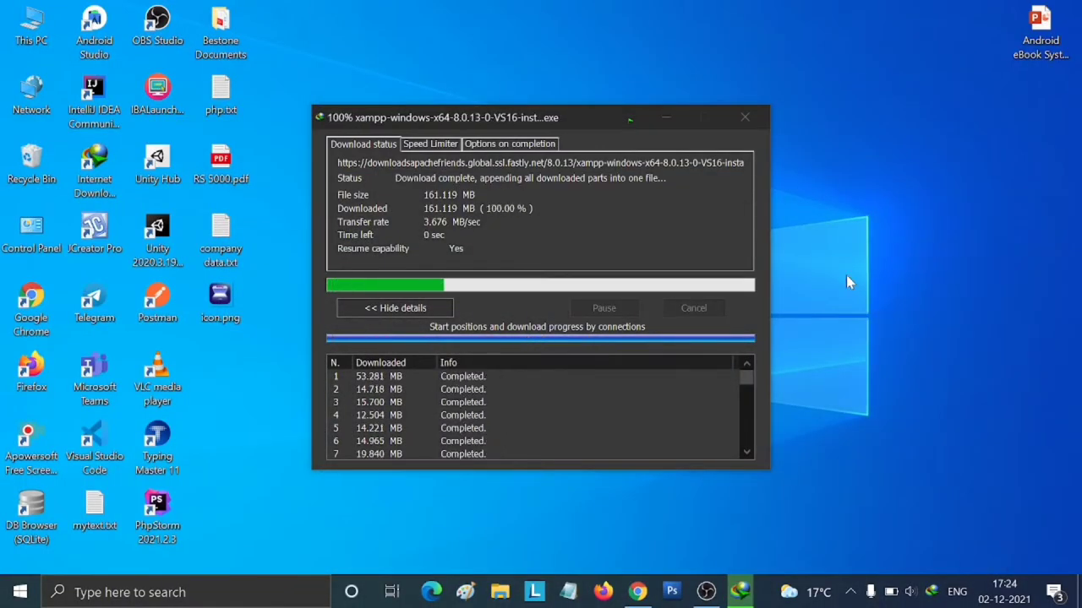
Open the downloaded file's folder, run xampp-windows-x64-8.0.13-0-VS16-installer.exe with permission to make changes, and minimize the folder window
{"action": "left_click", "coordinate": [580, 347]}
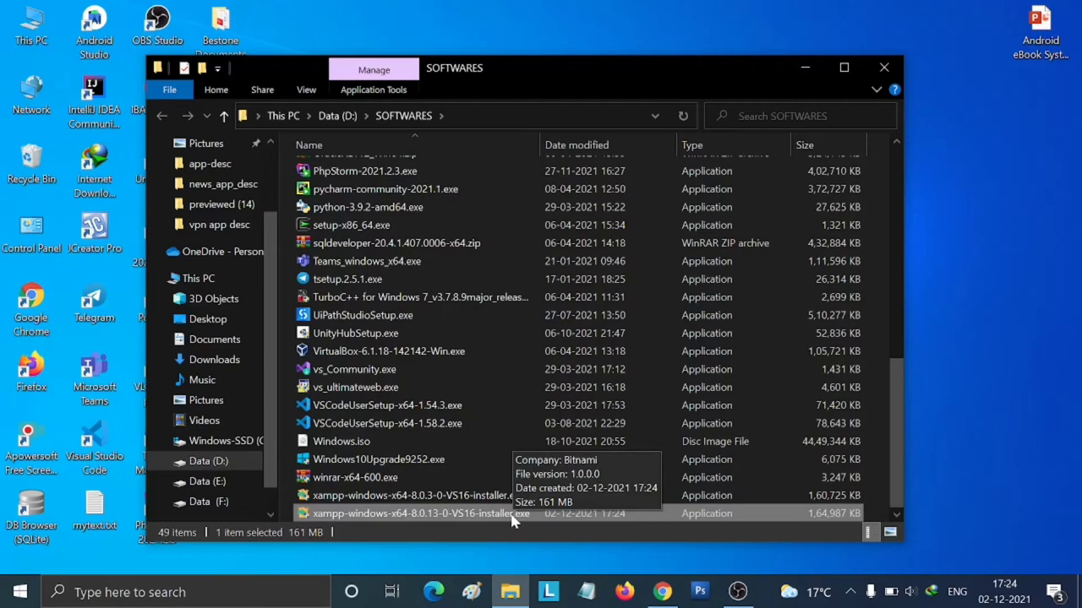
{"action": "double_click", "coordinate": [513, 514]}
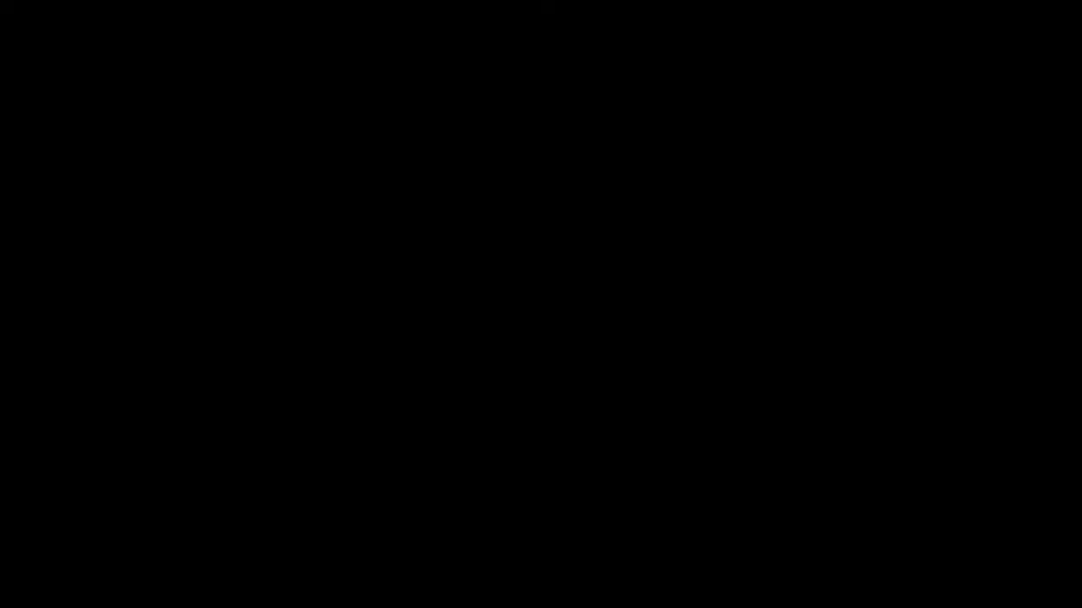
{"action": "key", "text": "alt+y"}
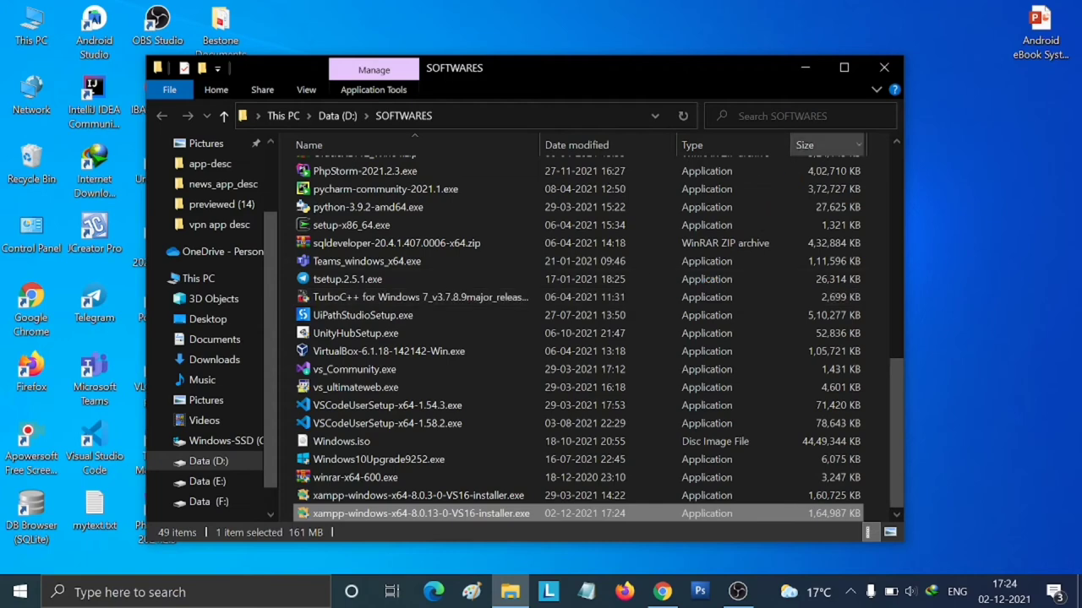
{"action": "left_click", "coordinate": [805, 67]}
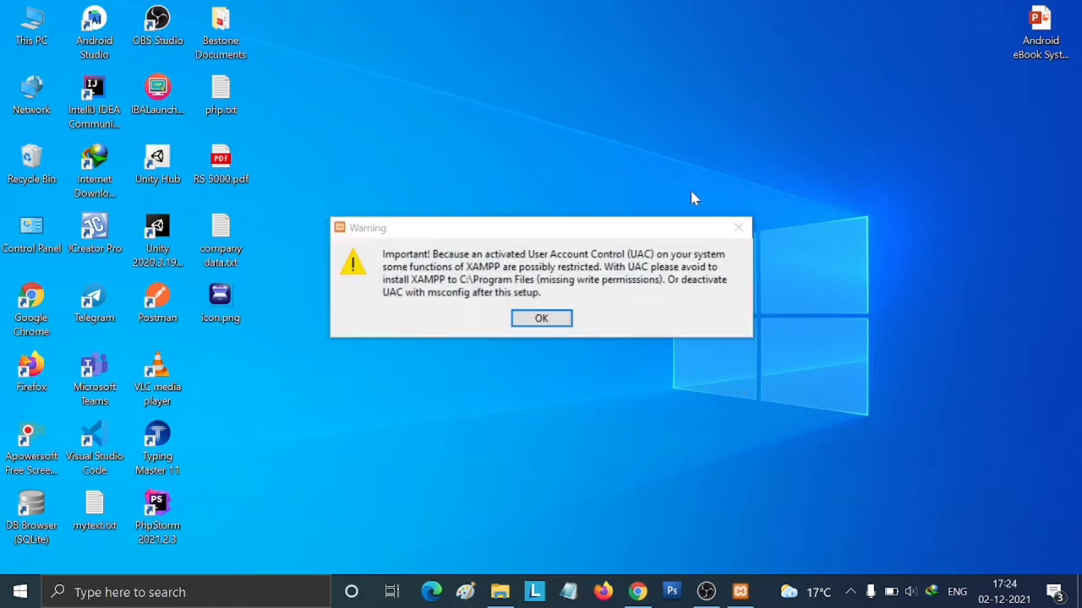
Acknowledge the User Account Control warning and advance the XAMPP setup with all components selected
{"action": "left_click", "coordinate": [541, 319]}
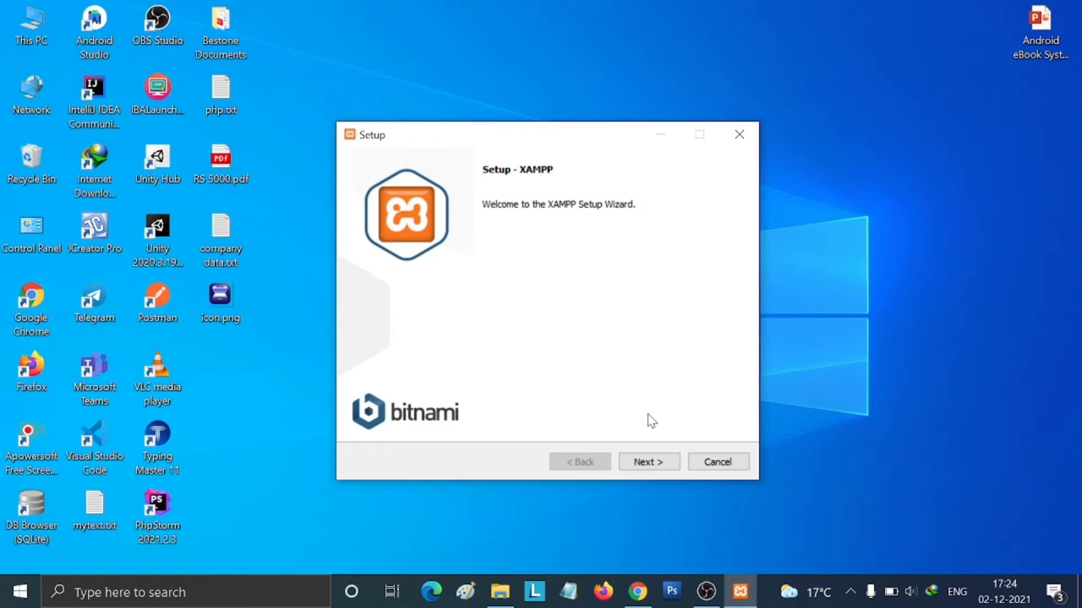
{"action": "left_click", "coordinate": [649, 462]}
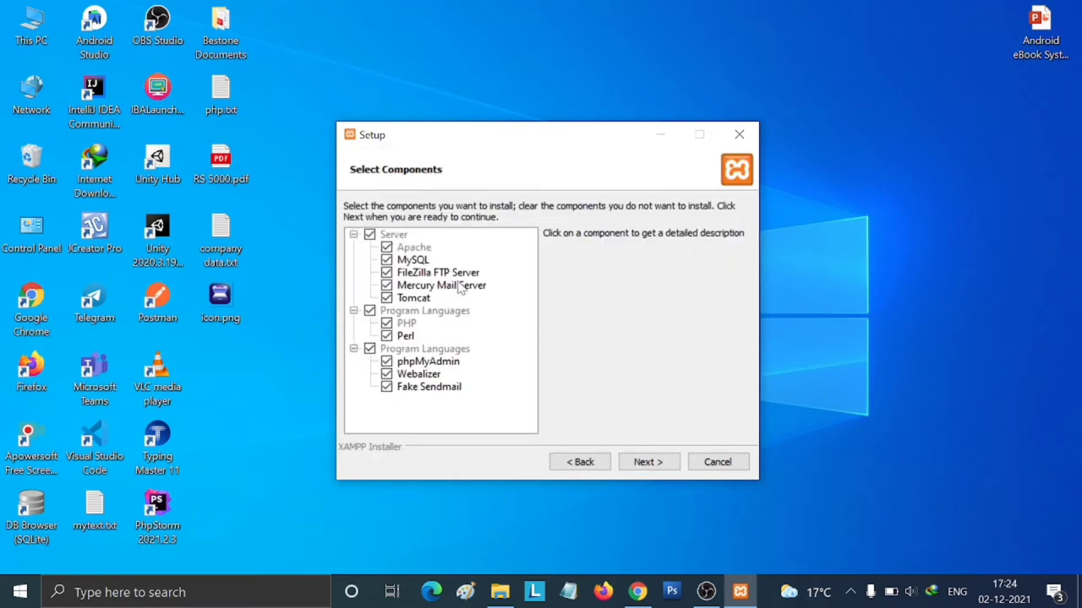
{"action": "left_click", "coordinate": [645, 463]}
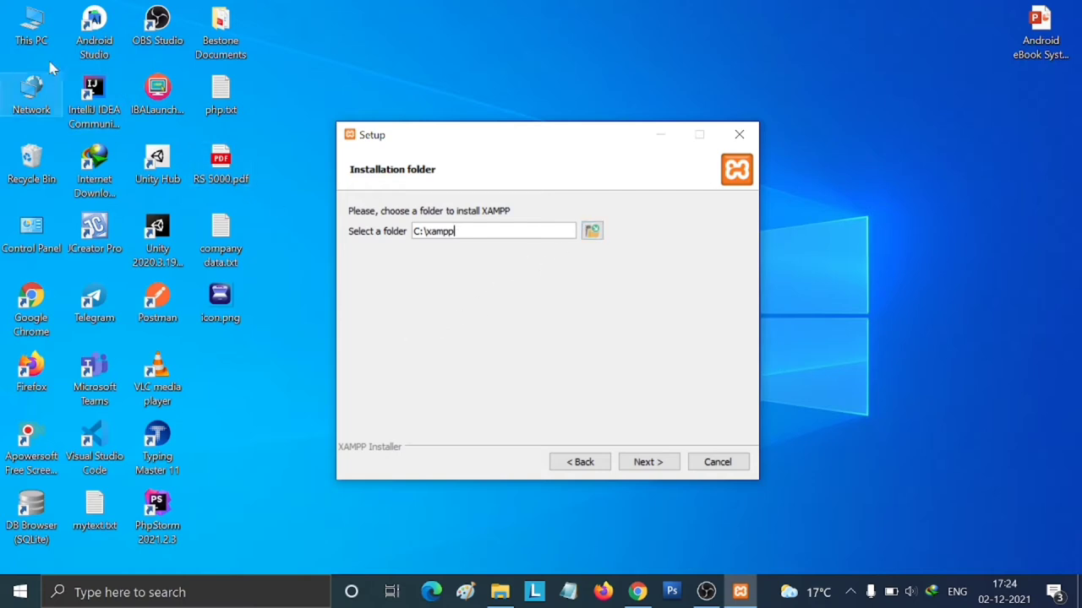
Create a new folder named xampp on the Data (D:) drive
{"action": "left_click", "coordinate": [44, 34]}
{"action": "double_click", "coordinate": [44, 34]}
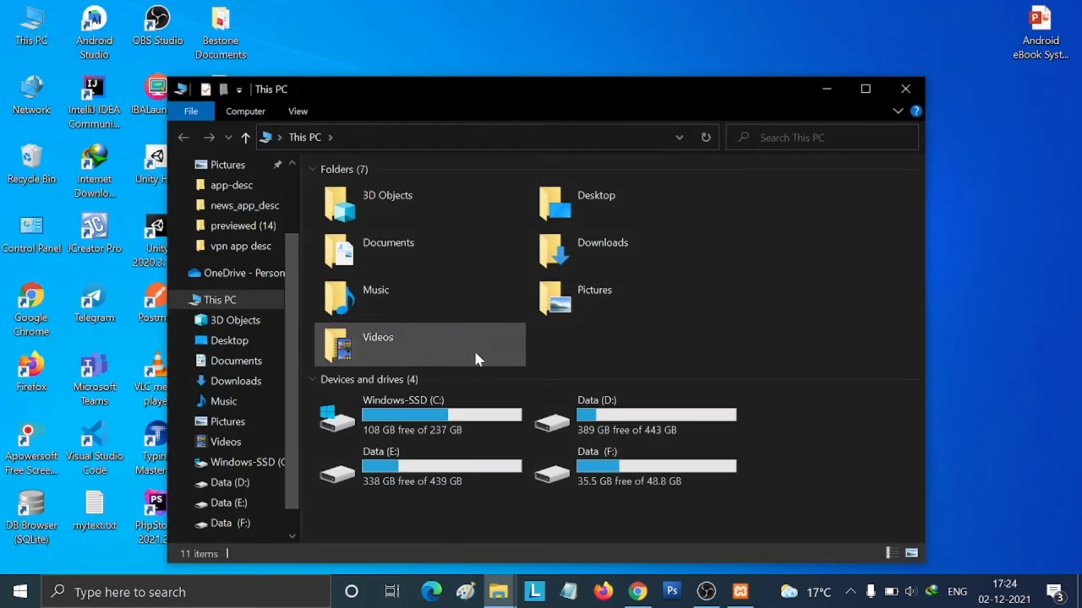
{"action": "left_click", "coordinate": [635, 428]}
{"action": "double_click", "coordinate": [636, 429]}
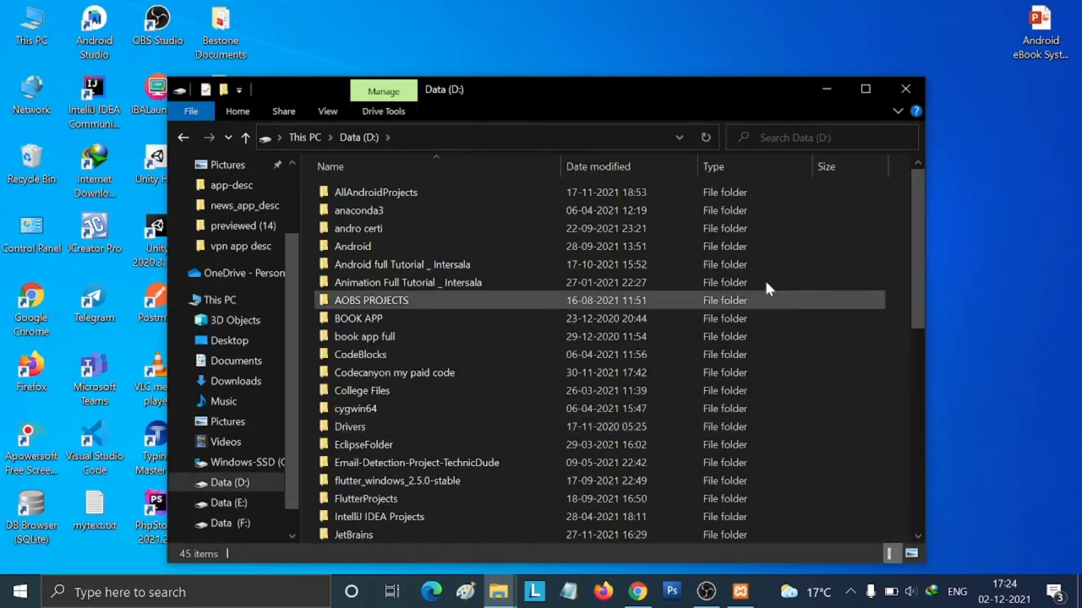
{"action": "left_click", "coordinate": [865, 88]}
{"action": "right_click", "coordinate": [907, 204]}
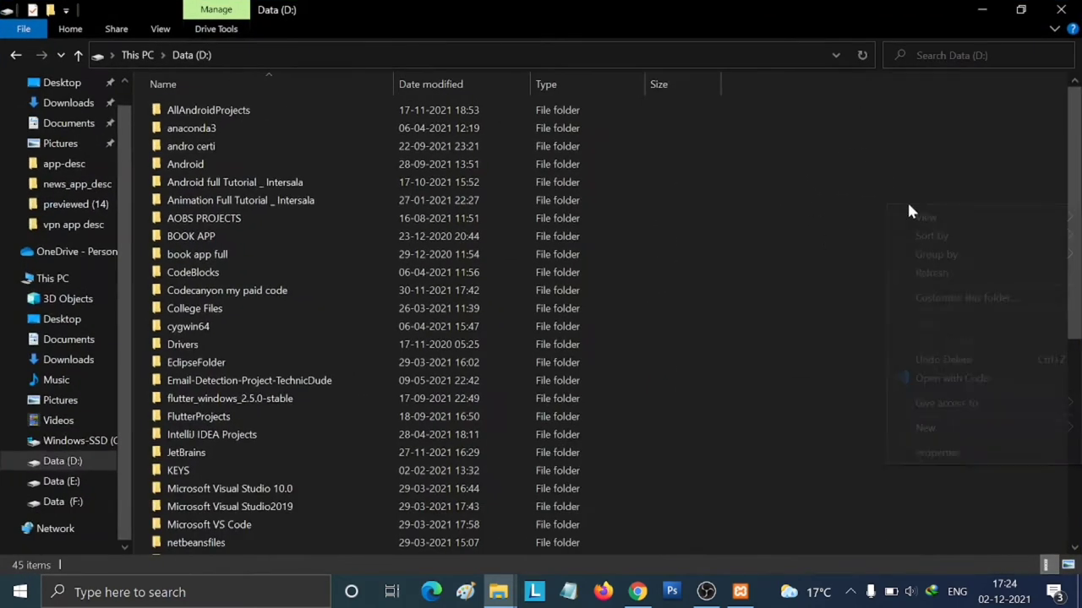
{"action": "mouse_move", "coordinate": [941, 424]}
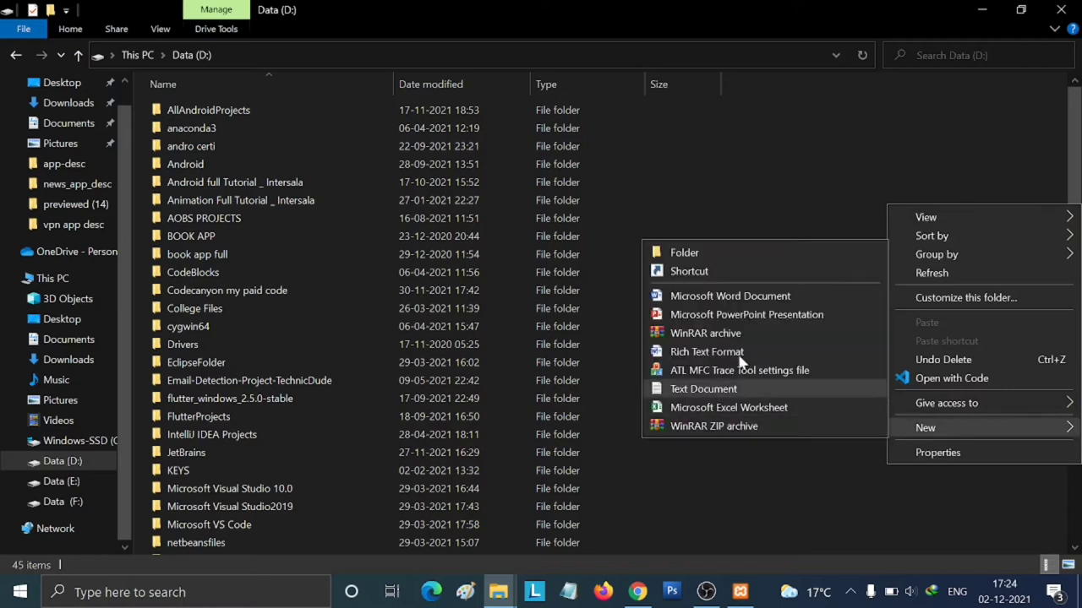
{"action": "left_click", "coordinate": [718, 253]}
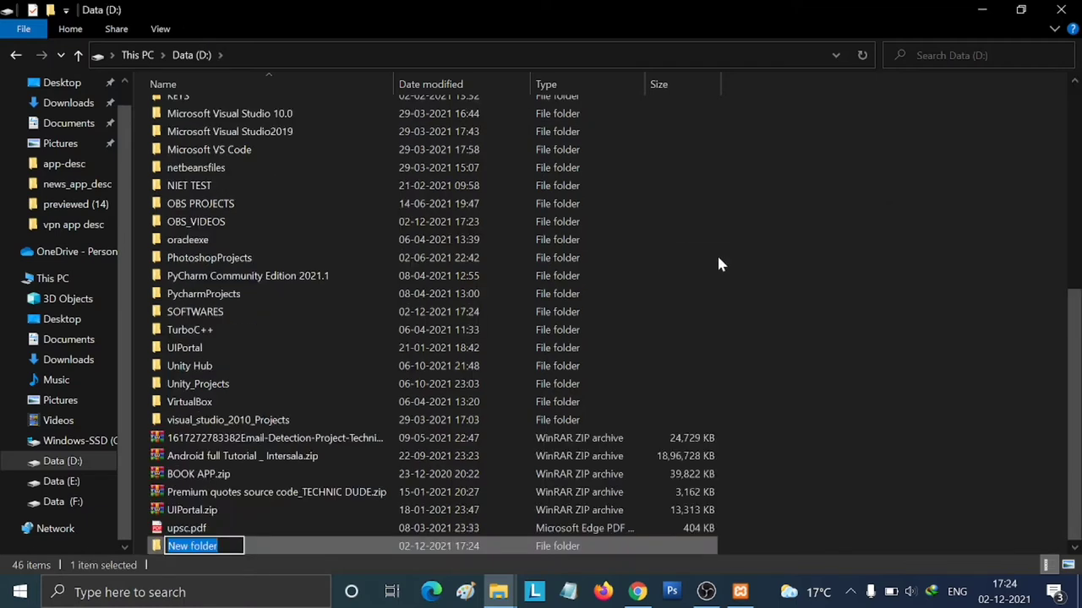
{"action": "type", "text": "xam"}
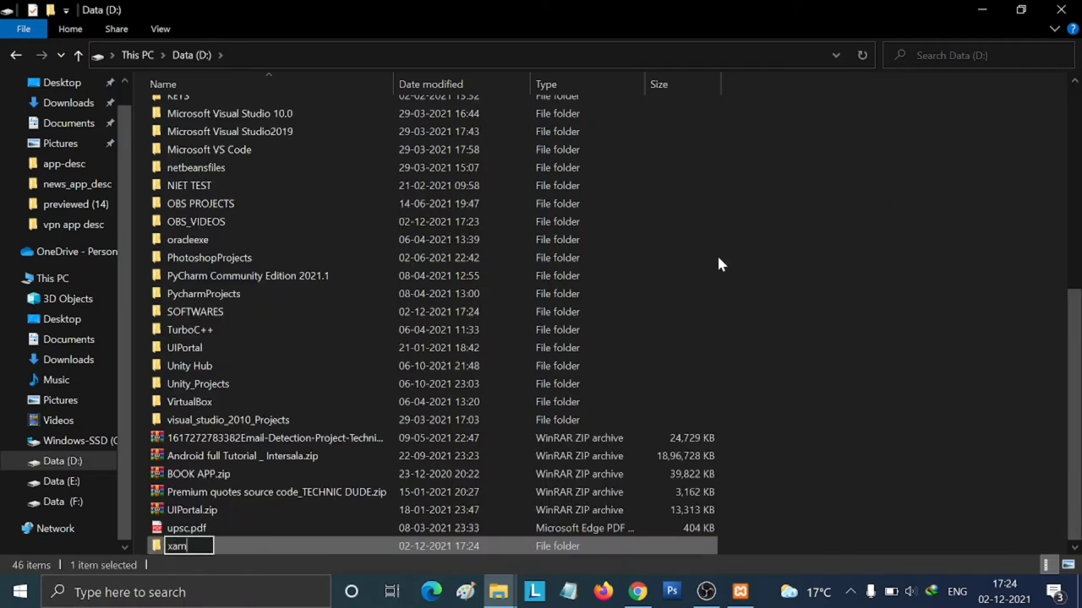
{"action": "type", "text": "pp"}
{"action": "key", "text": "Return"}
Copy the path of the new xampp folder and set the XAMPP installation folder to D:\xampp
{"action": "double_click", "coordinate": [353, 548]}
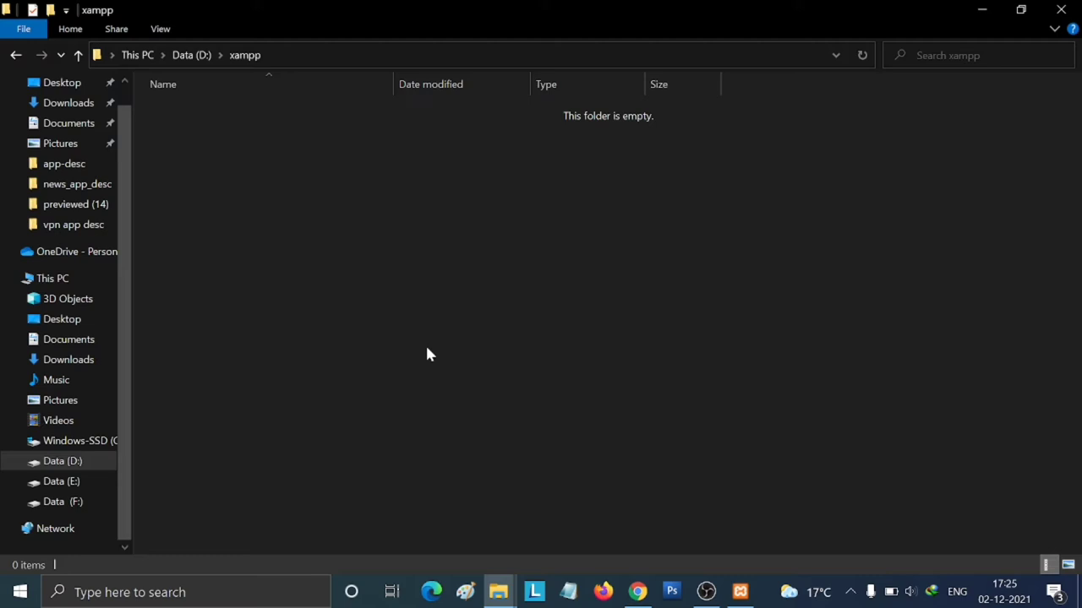
{"action": "left_click", "coordinate": [409, 55]}
{"action": "key", "text": "ctrl+c"}
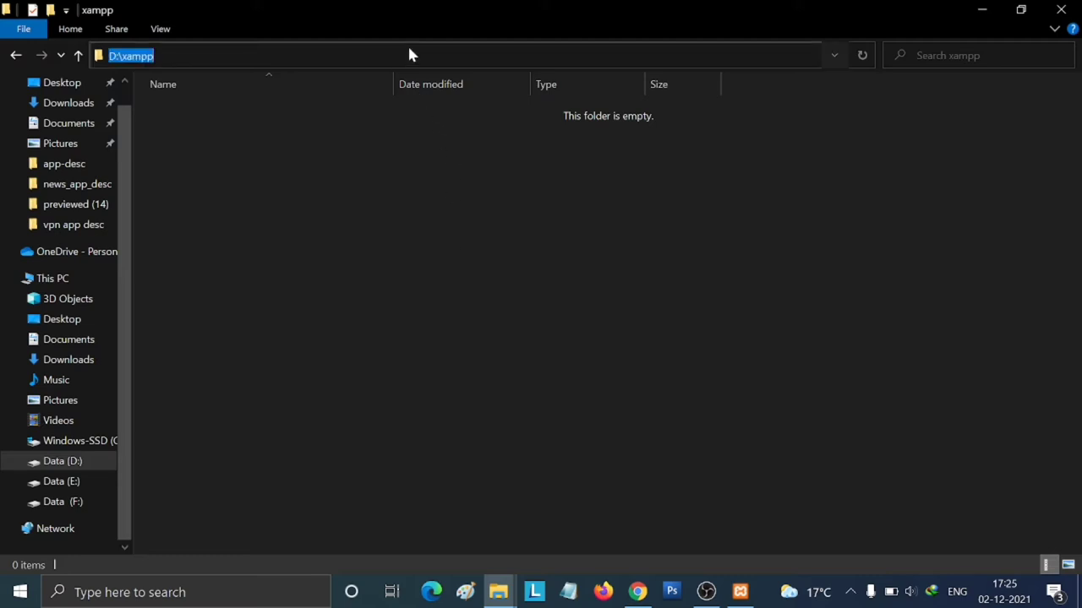
{"action": "left_click", "coordinate": [740, 592]}
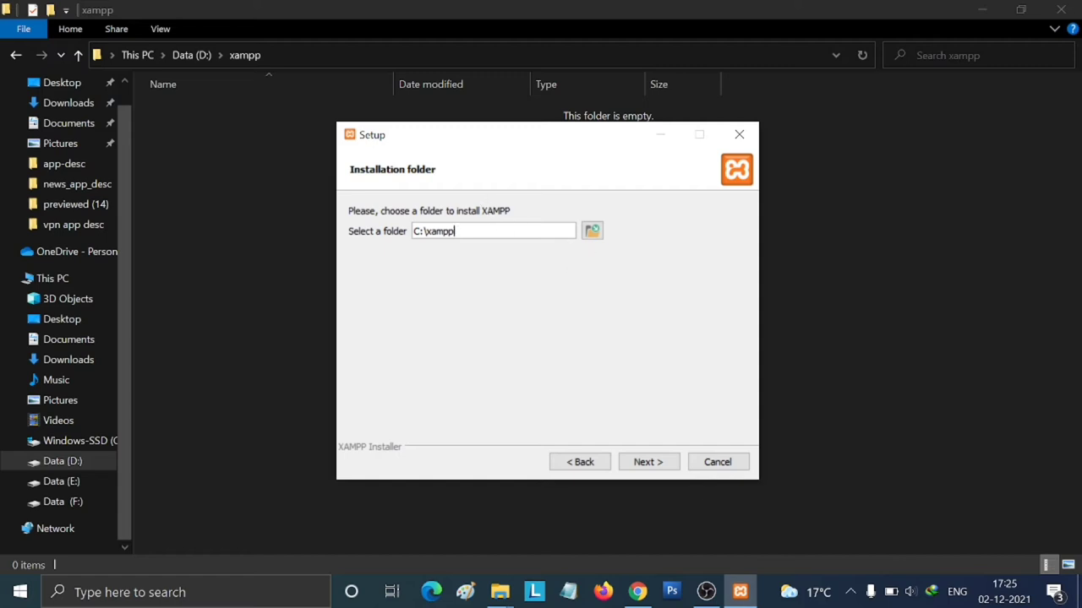
{"action": "key", "text": "ctrl+a"}
{"action": "key", "text": "ctrl+v"}
{"action": "left_click", "coordinate": [647, 462]}
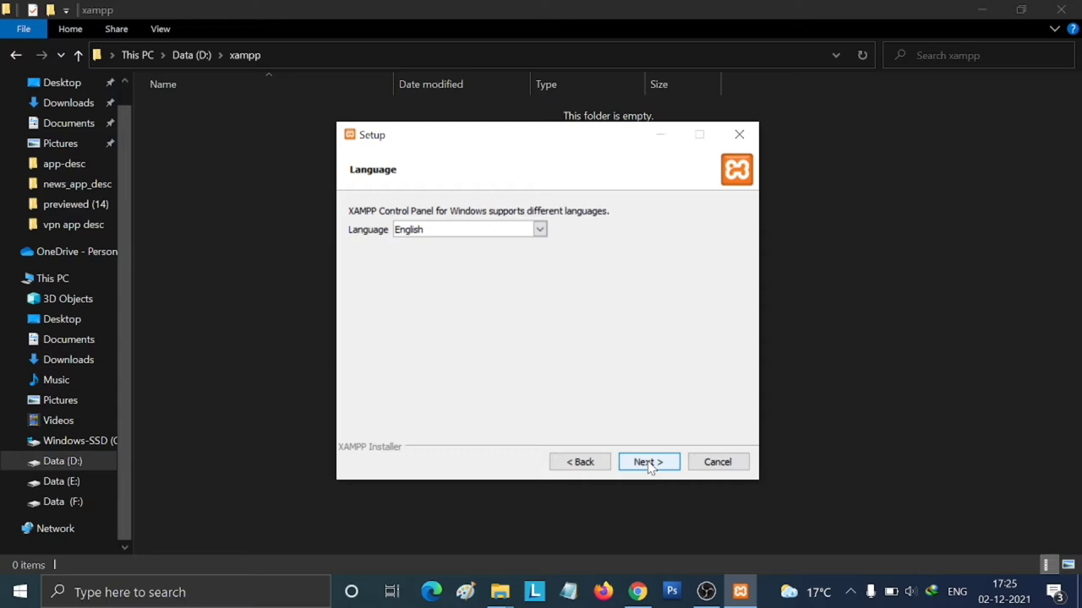
Keep English as the Control Panel language, close the Bitnami web page that opens, and start the XAMPP installation
{"action": "left_click", "coordinate": [647, 463]}
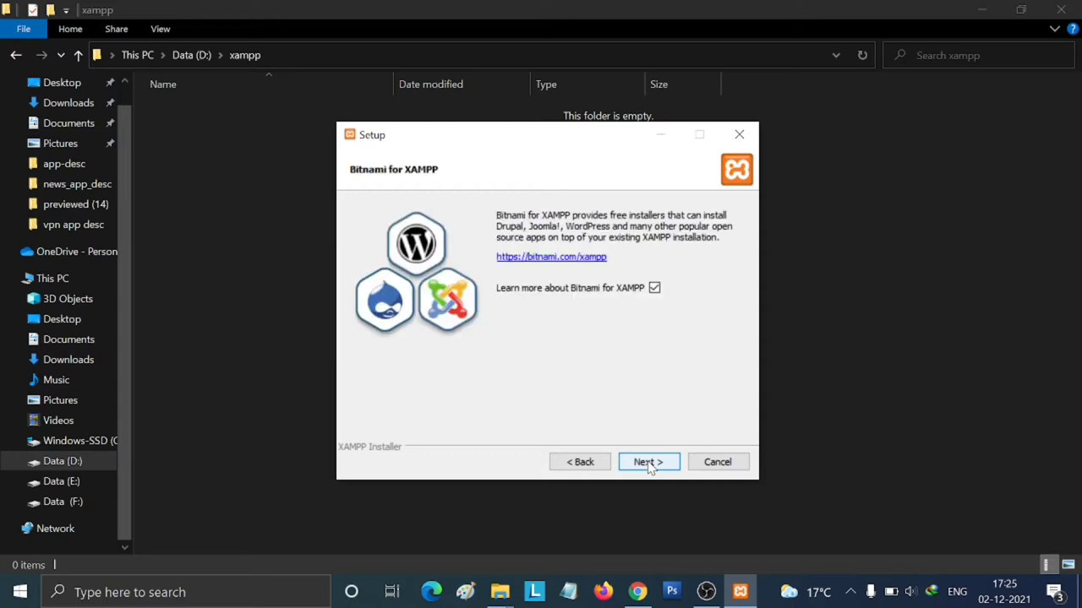
{"action": "left_click", "coordinate": [647, 462]}
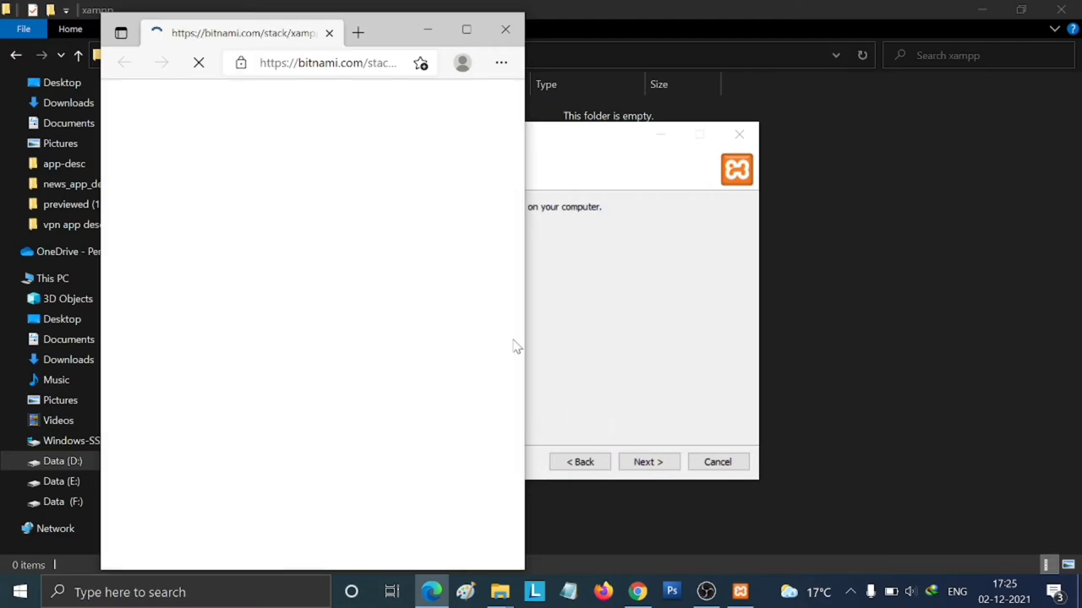
{"action": "left_click", "coordinate": [505, 30]}
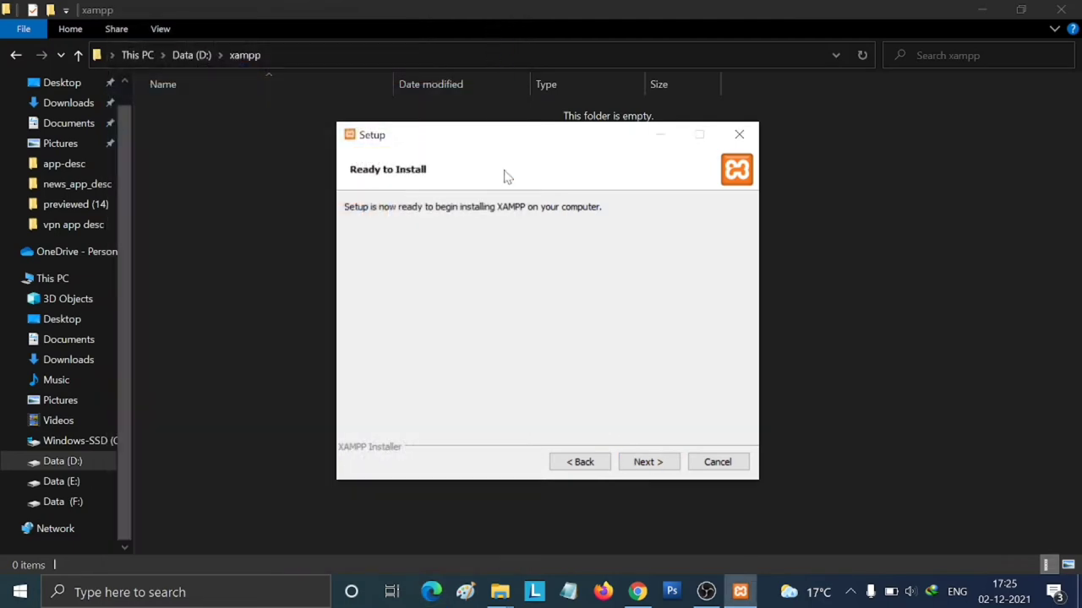
{"action": "left_click", "coordinate": [644, 462]}
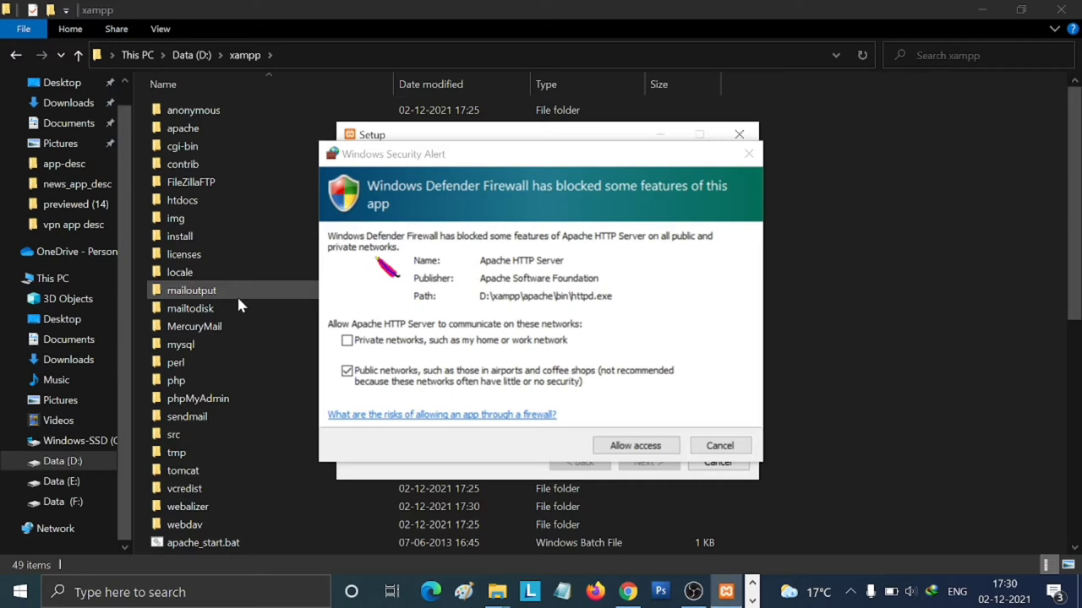
Allow Apache HTTP Server through the firewall on public networks and finish the setup, launching the XAMPP Control Panel
{"action": "left_click", "coordinate": [627, 446]}
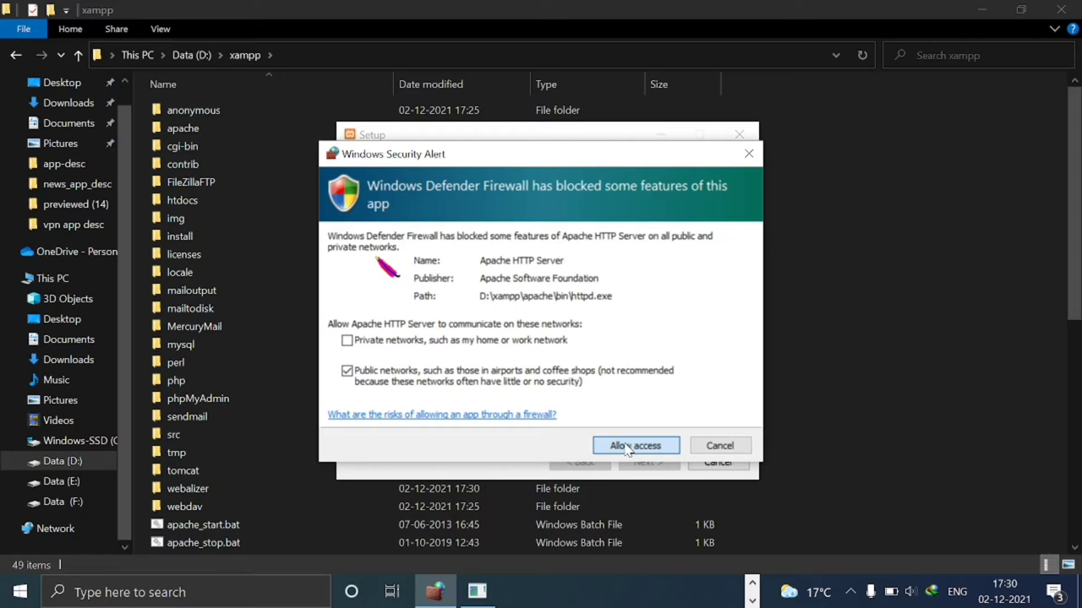
{"action": "left_click", "coordinate": [628, 448]}
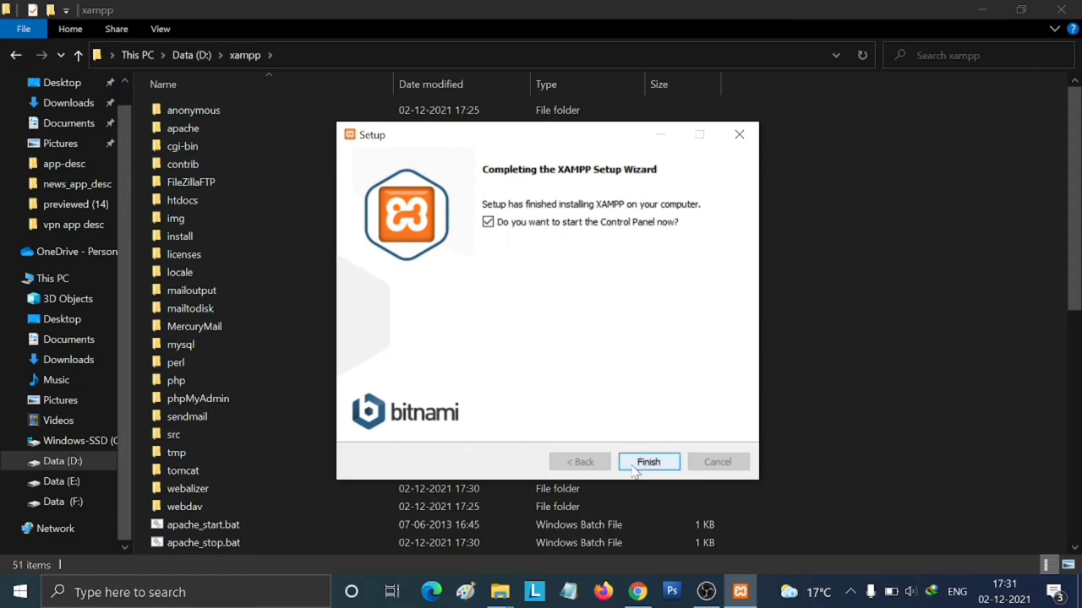
{"action": "left_click", "coordinate": [649, 465]}
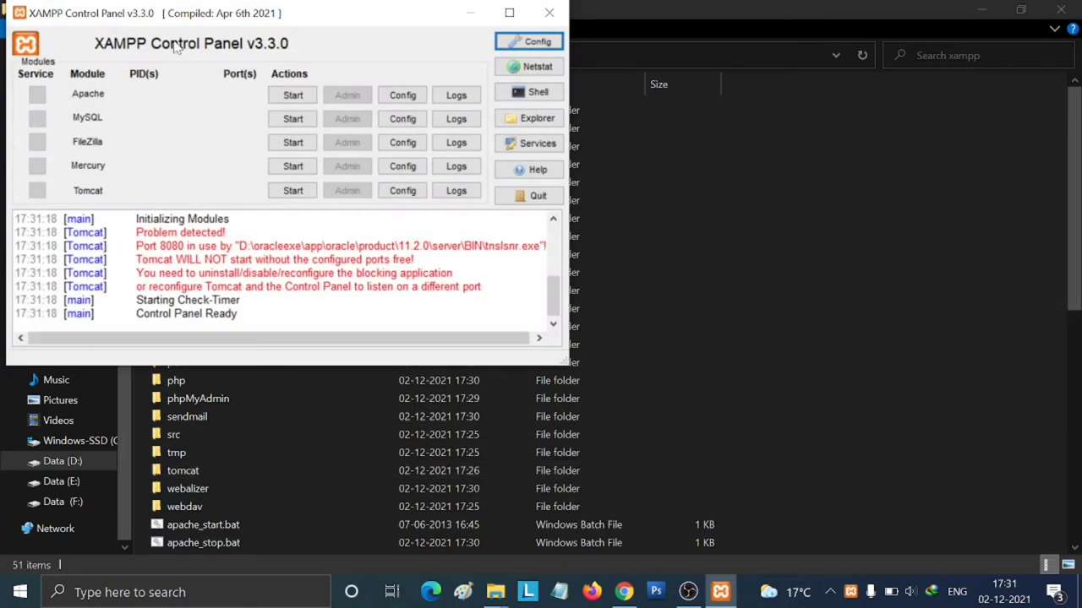
{"action": "left_click_drag", "start_coordinate": [306, 17], "coordinate": [650, 121]}
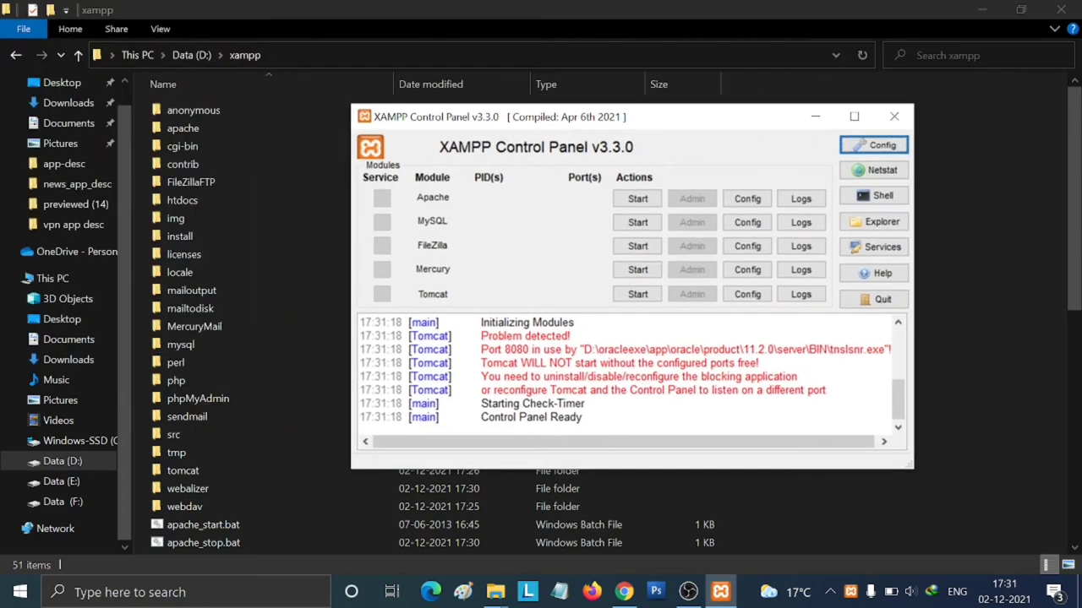
Minimize the xampp folder window, start the Apache, MySQL and FileZilla modules, and dismiss the firewall alert for FileZilla Server
{"action": "left_click", "coordinate": [982, 11]}
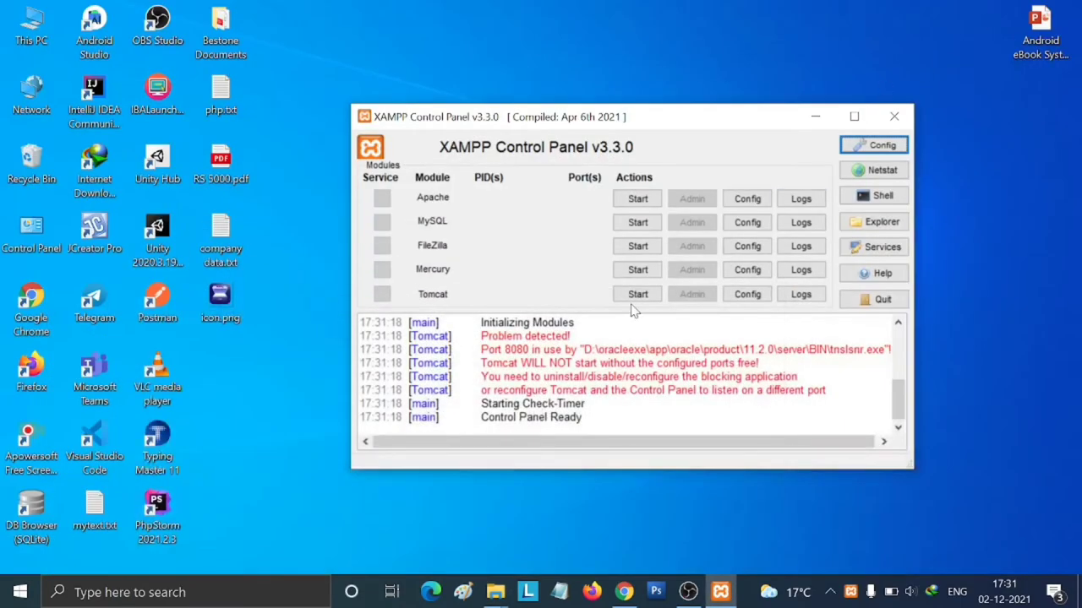
{"action": "left_click", "coordinate": [636, 201]}
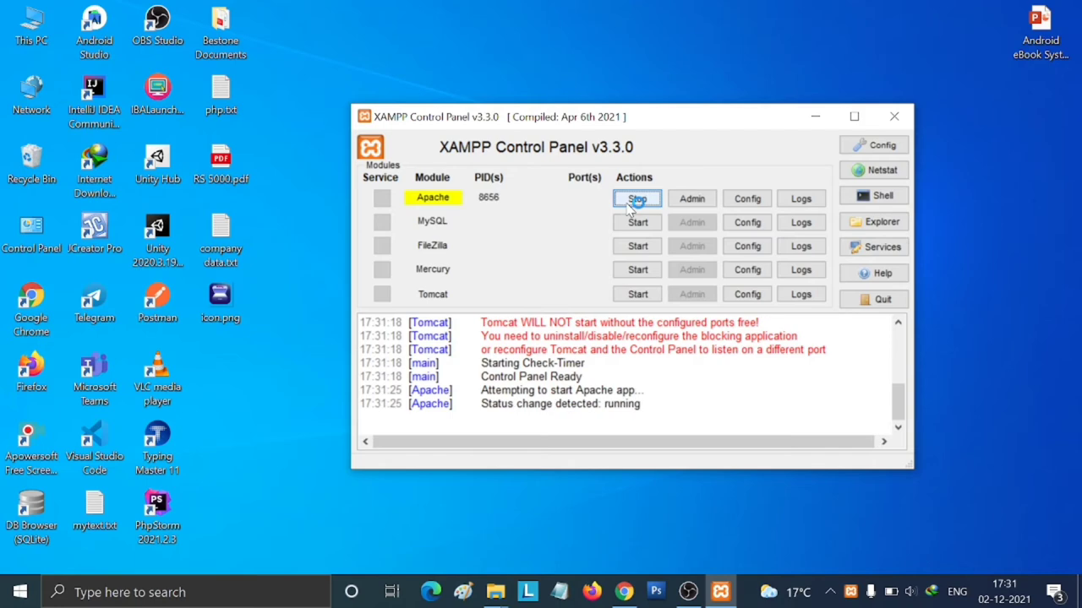
{"action": "left_click", "coordinate": [637, 224]}
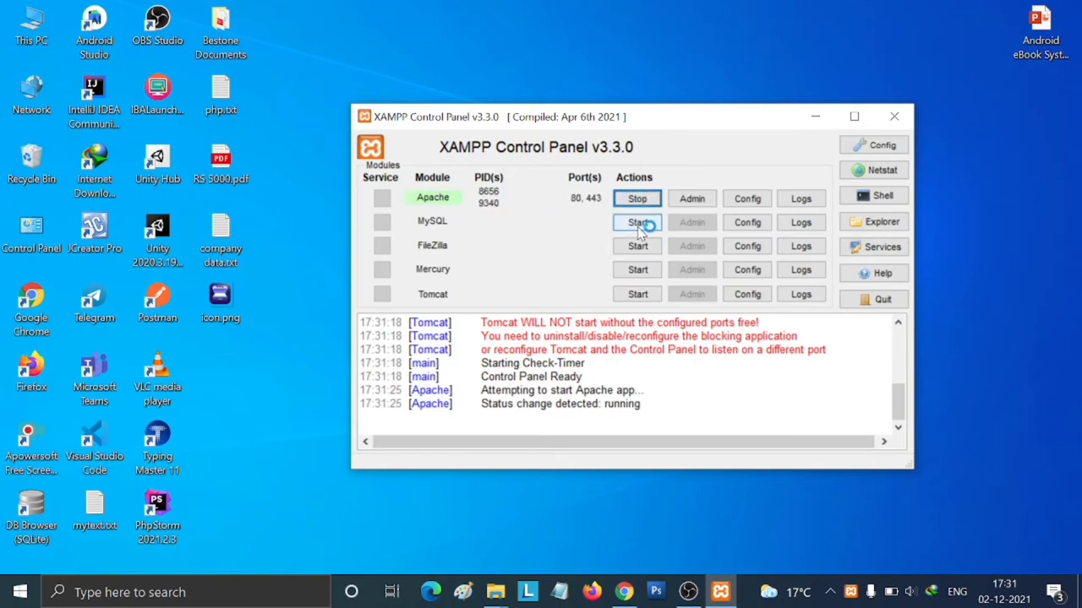
{"action": "left_click", "coordinate": [637, 246]}
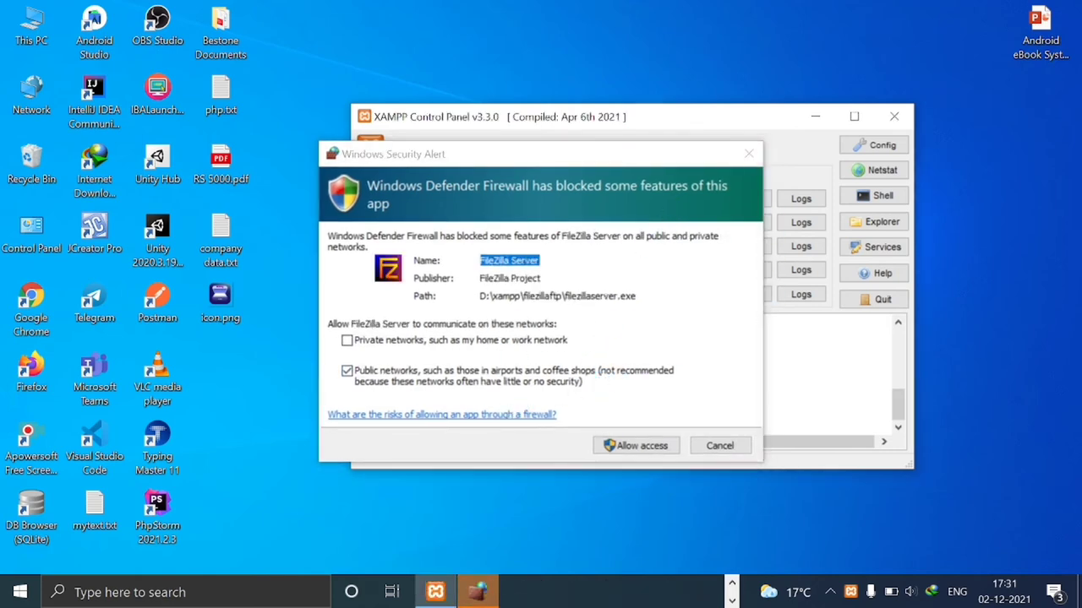
{"action": "left_click", "coordinate": [748, 153]}
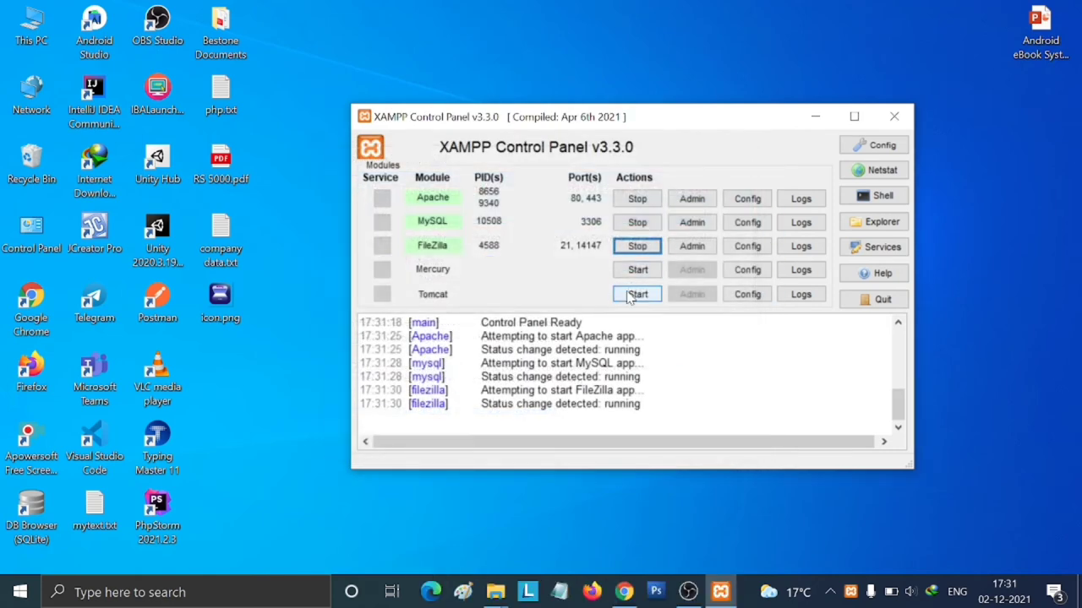
Try to start the Tomcat module, close the XAMPP Control Panel and refresh the desktop
{"action": "left_click", "coordinate": [632, 295]}
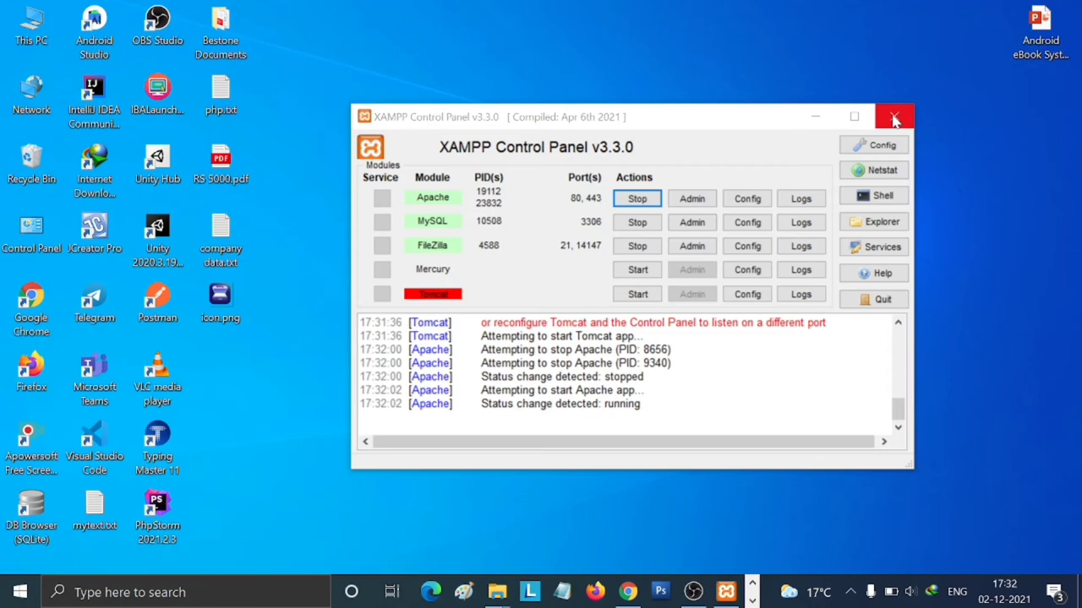
{"action": "left_click", "coordinate": [894, 120]}
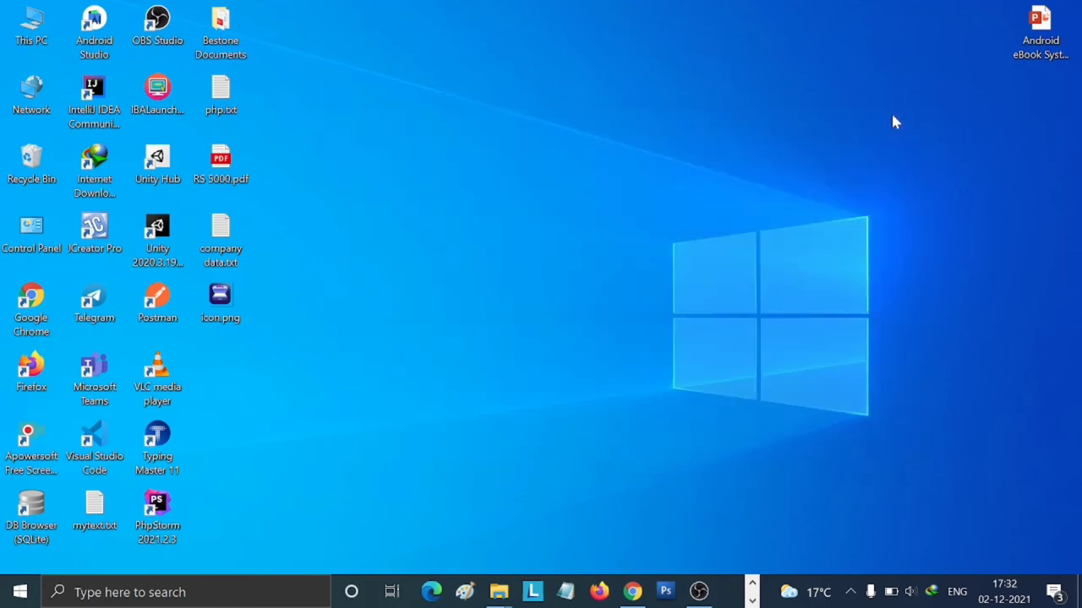
{"action": "right_click", "coordinate": [679, 211]}
{"action": "left_click", "coordinate": [719, 254]}
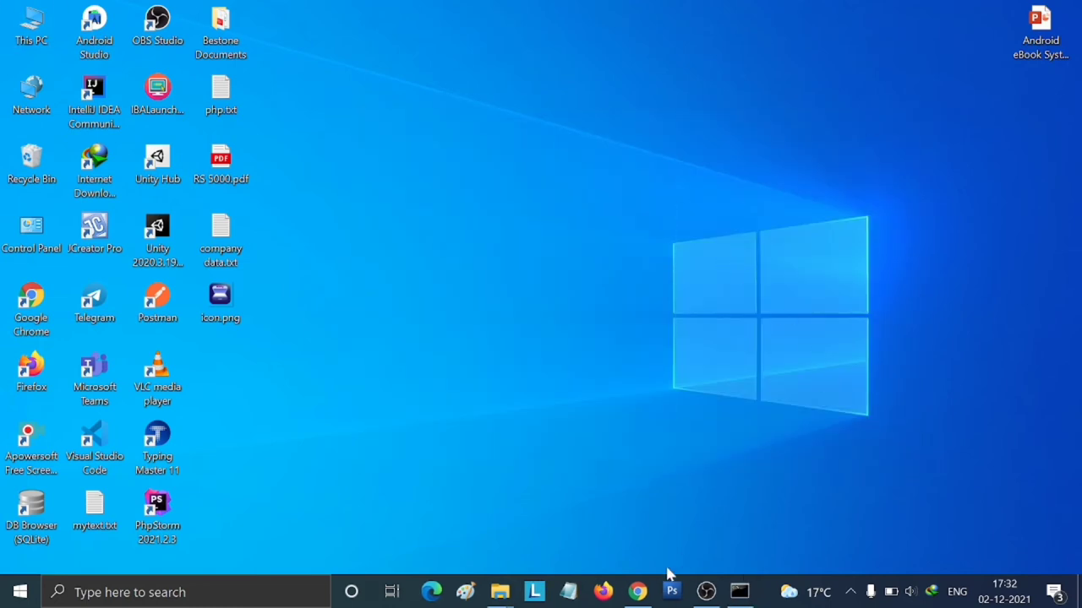
Switch to Chrome and open the download page of codeigniter.com in a new tab
{"action": "left_click", "coordinate": [638, 592]}
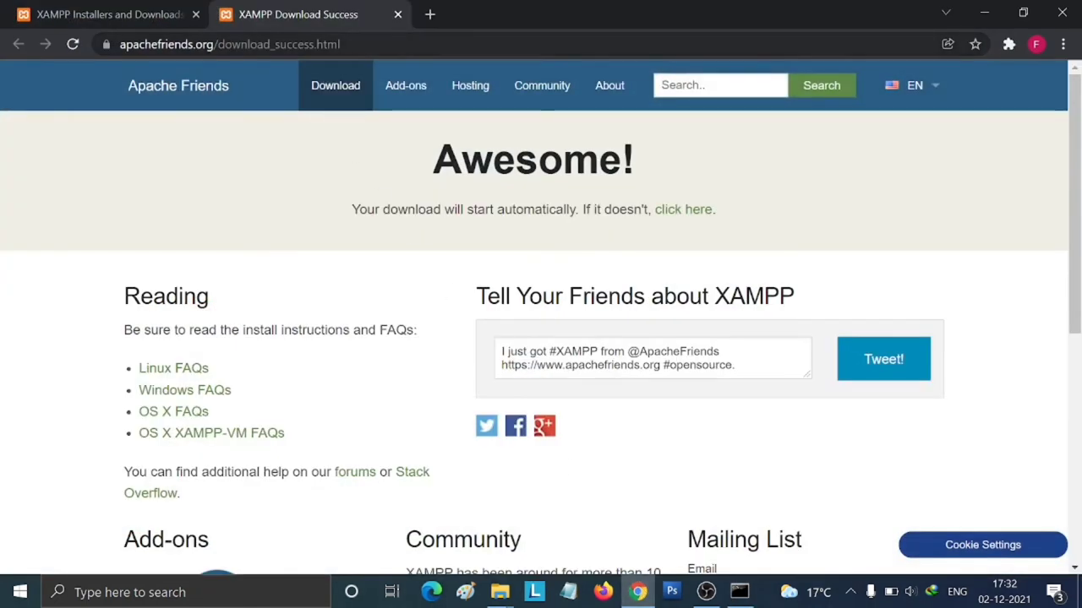
{"action": "left_click", "coordinate": [429, 15]}
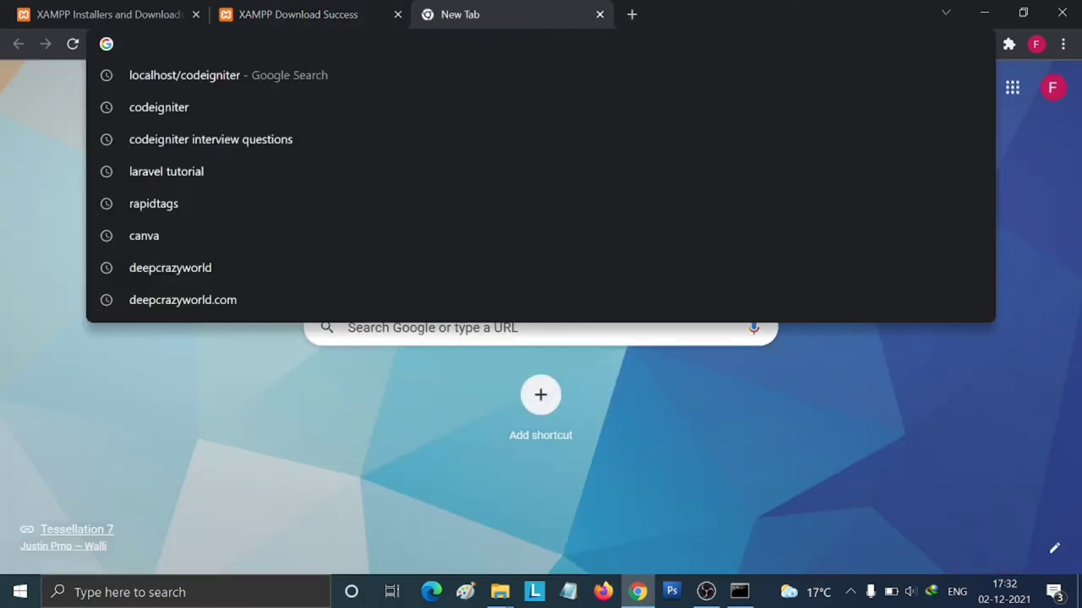
{"action": "left_click", "coordinate": [349, 100]}
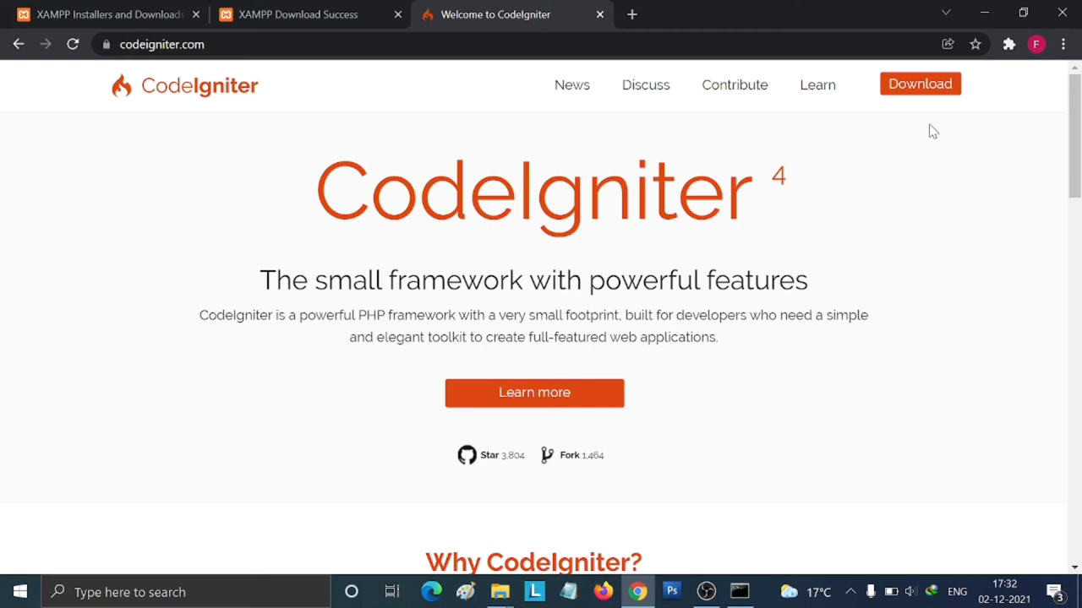
{"action": "left_click", "coordinate": [913, 95]}
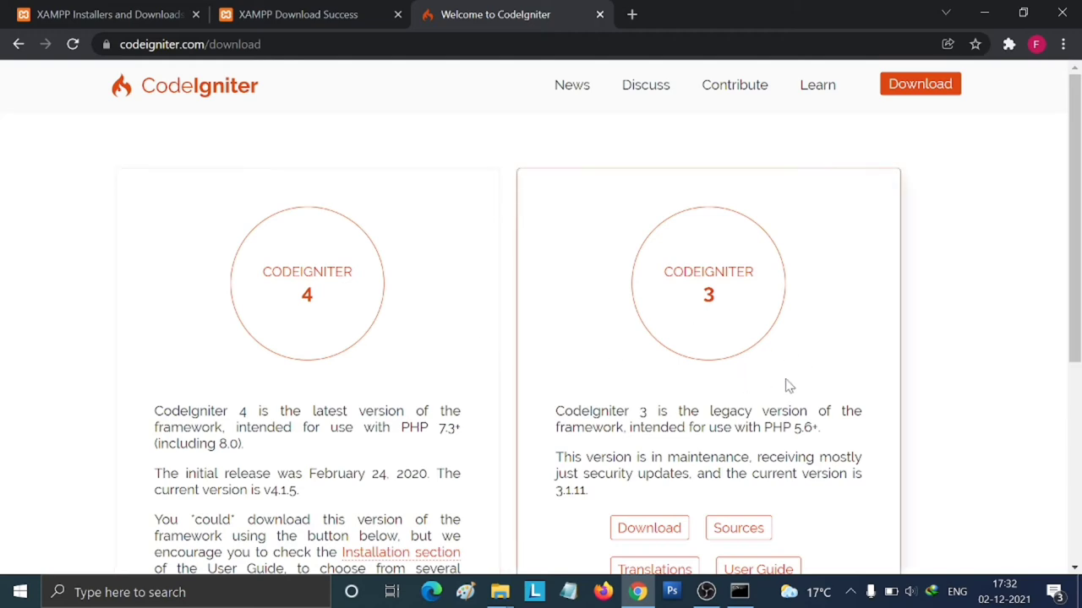
Download CodeIgniter 3, keeping the existing complete file, and open the folder that contains the archive
{"action": "scroll", "coordinate": [786, 385], "scroll_direction": "down", "scroll_amount": 2}
{"action": "left_click", "coordinate": [661, 362]}
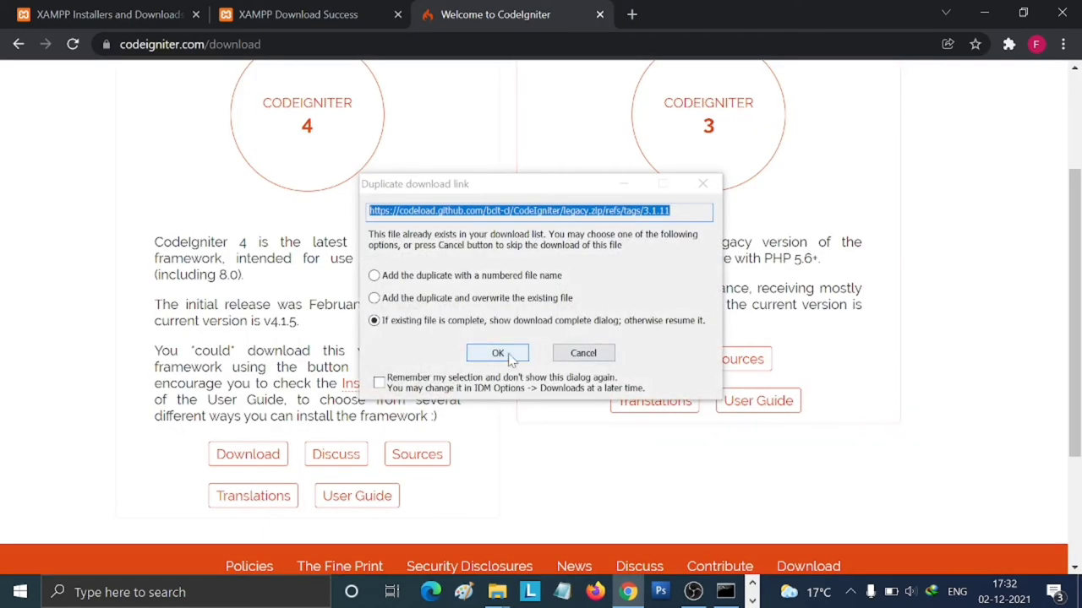
{"action": "left_click", "coordinate": [510, 358]}
{"action": "left_click", "coordinate": [561, 351]}
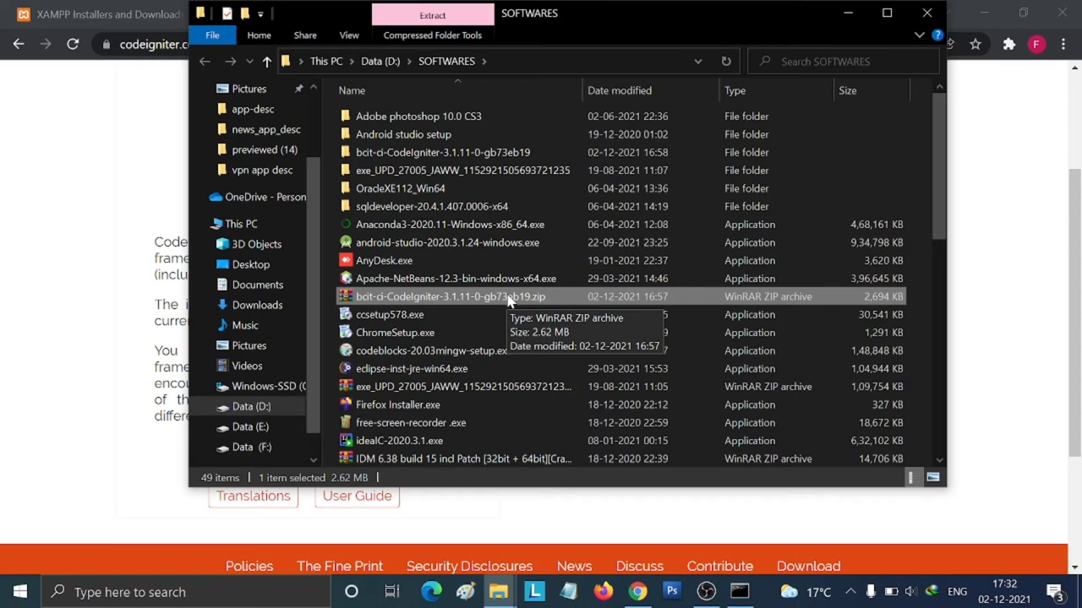
Extract bcit-ci-CodeIgniter-3.1.11-0-gb73eb19.zip into a folder of the same name in SOFTWARES
{"action": "right_click", "coordinate": [508, 298]}
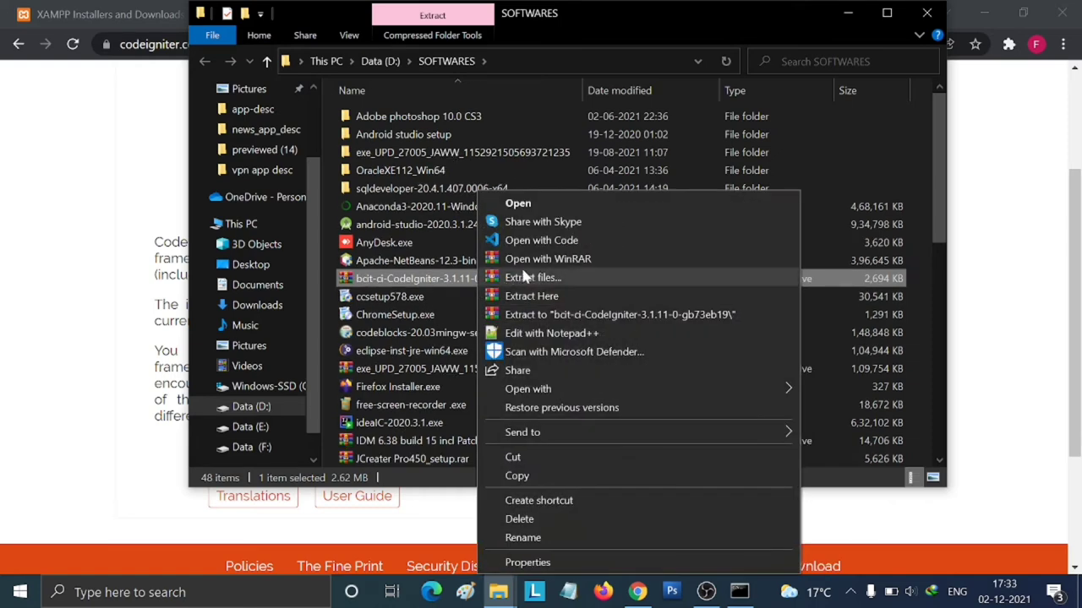
{"action": "left_click", "coordinate": [526, 277]}
{"action": "left_click", "coordinate": [590, 479]}
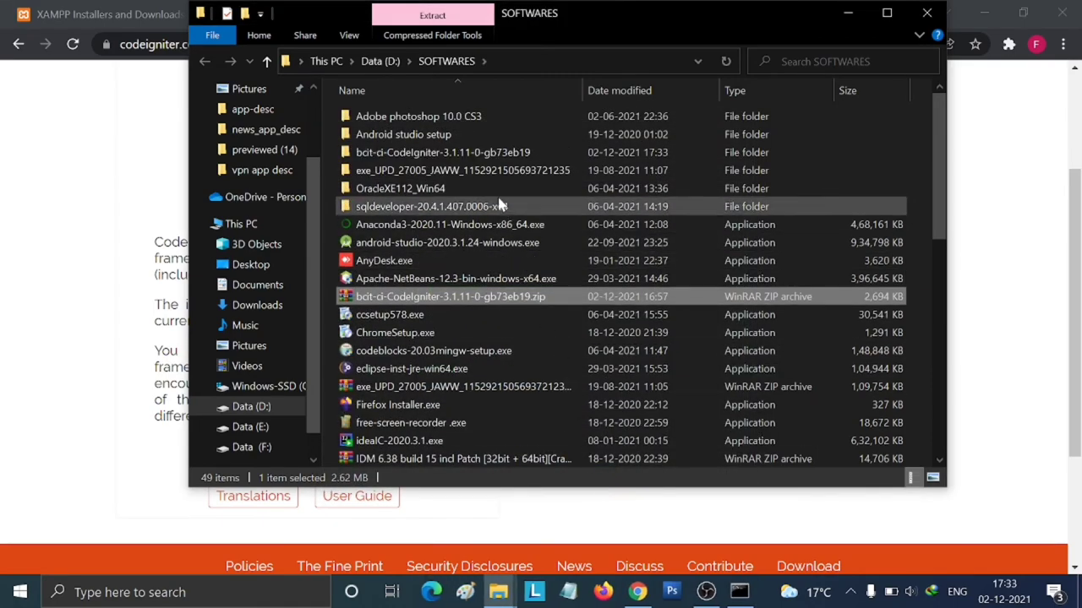
Copy all files and folders inside the extracted bcit-ci-CodeIgniter-b73eb19 folder
{"action": "double_click", "coordinate": [517, 153]}
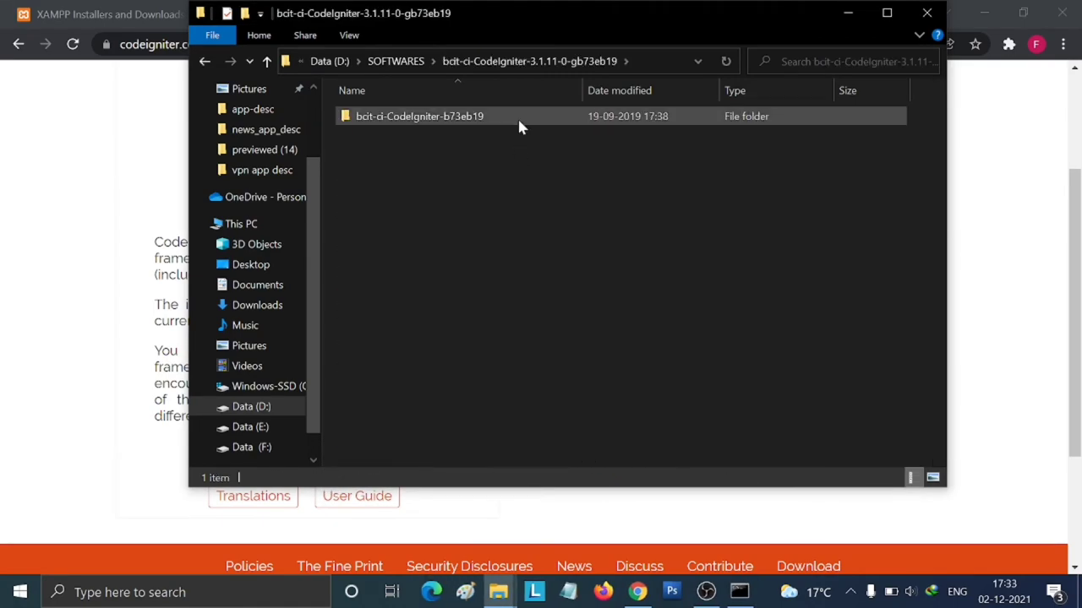
{"action": "left_click", "coordinate": [518, 125]}
{"action": "double_click", "coordinate": [519, 126]}
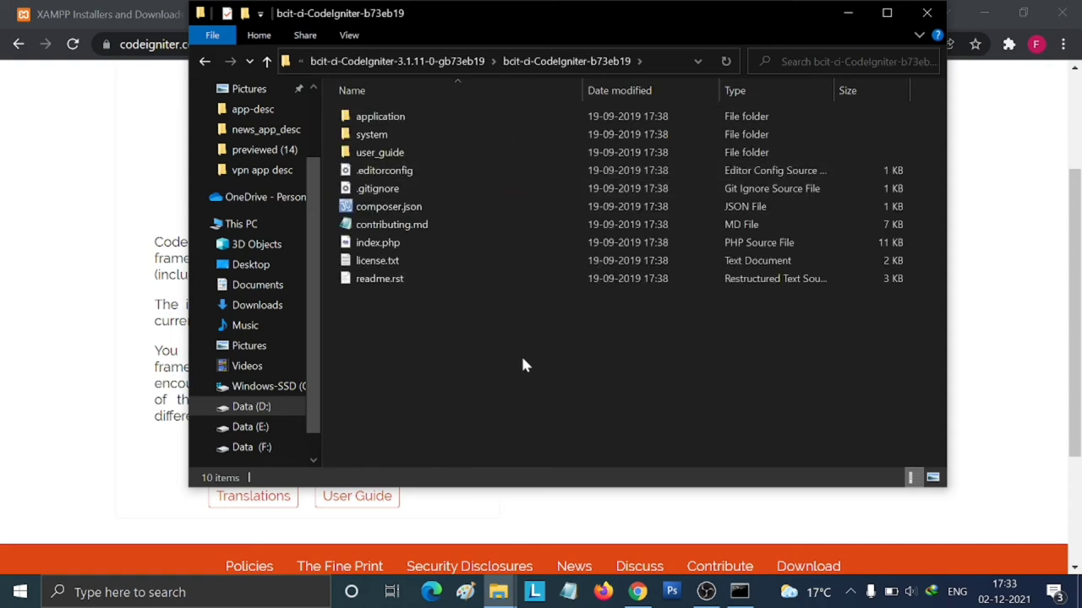
{"action": "key", "text": "ctrl+a"}
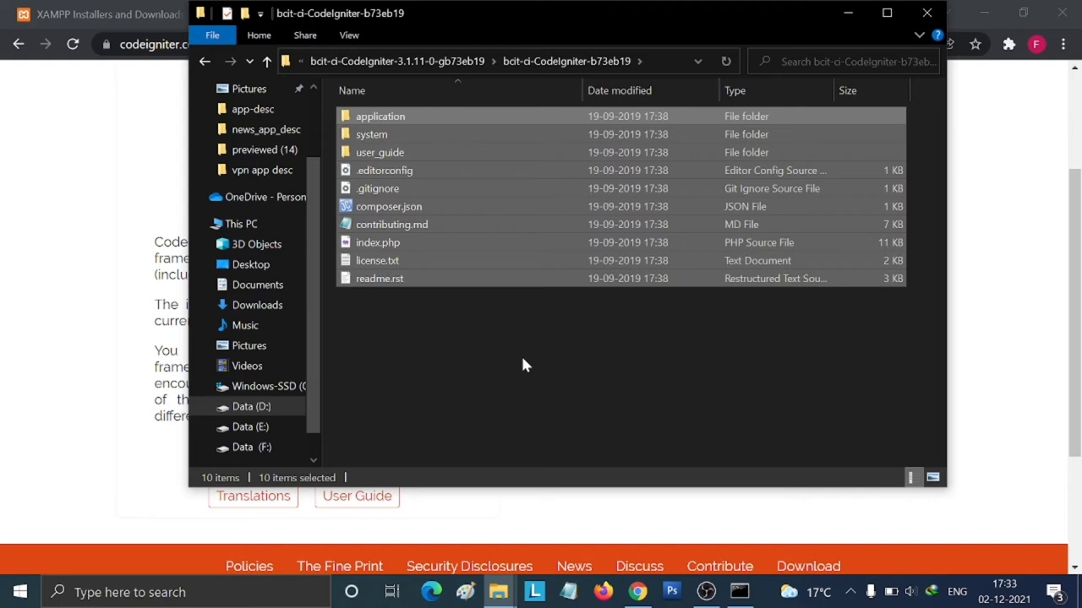
{"action": "left_click", "coordinate": [432, 409]}
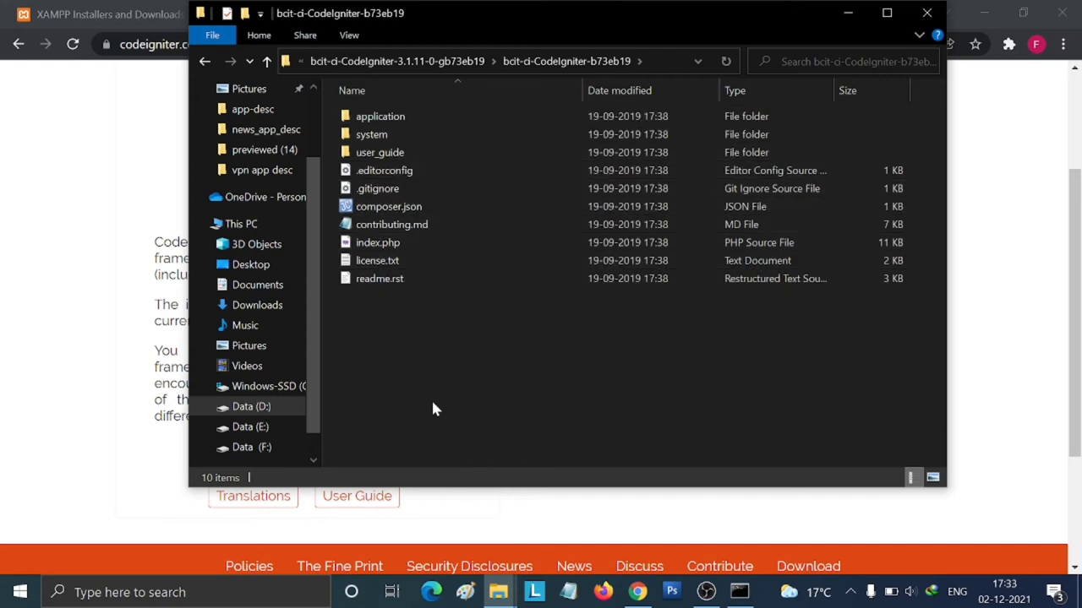
Open the htdocs folder inside the xampp folder on the Data (D:) drive
{"action": "left_click", "coordinate": [272, 389]}
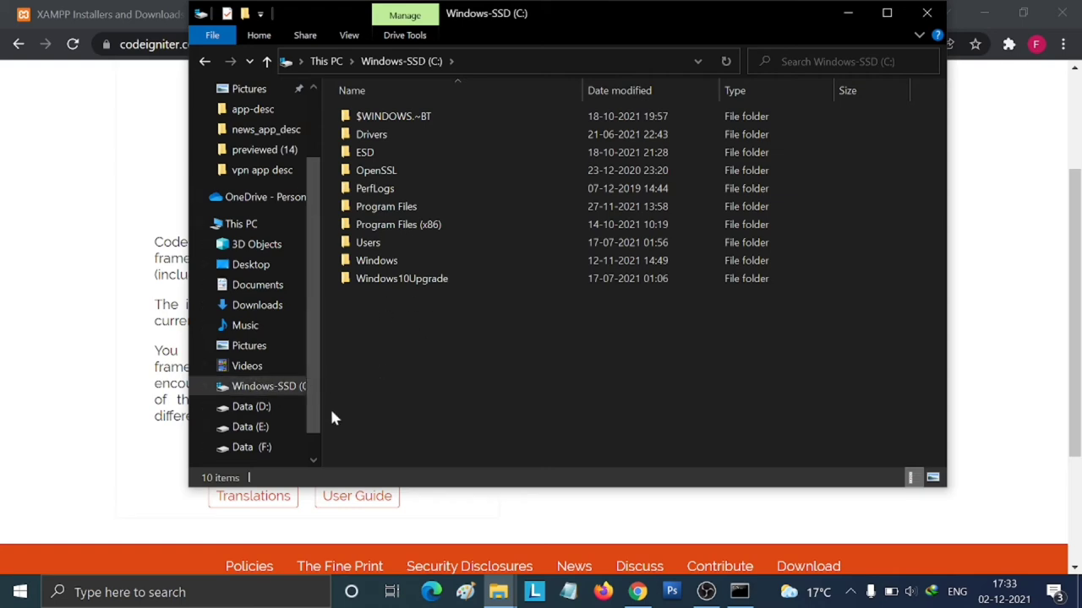
{"action": "left_click", "coordinate": [250, 408]}
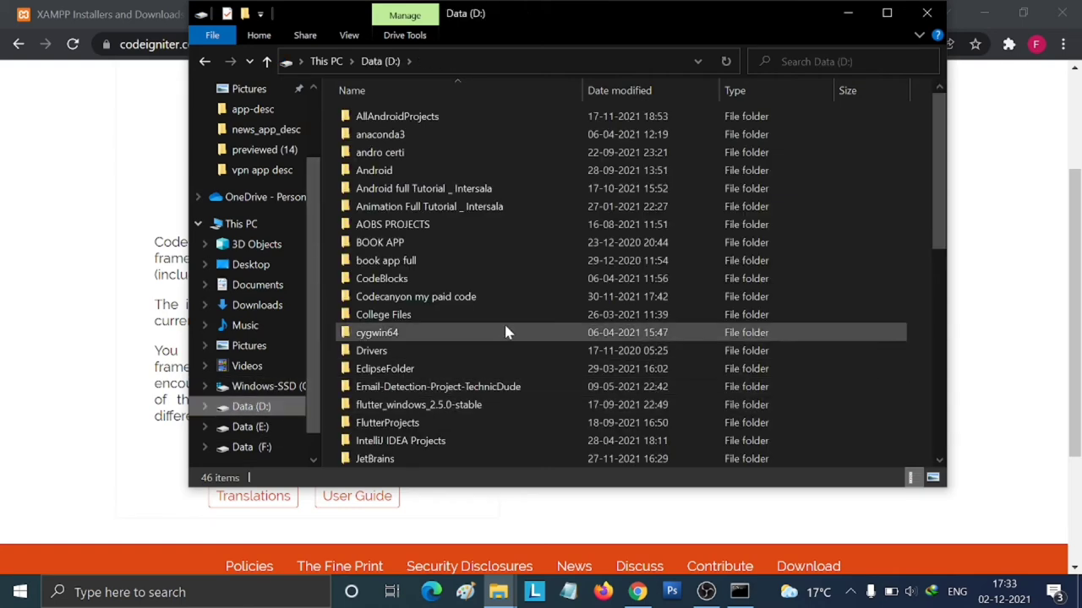
{"action": "scroll", "coordinate": [505, 332], "scroll_direction": "down", "scroll_amount": 8}
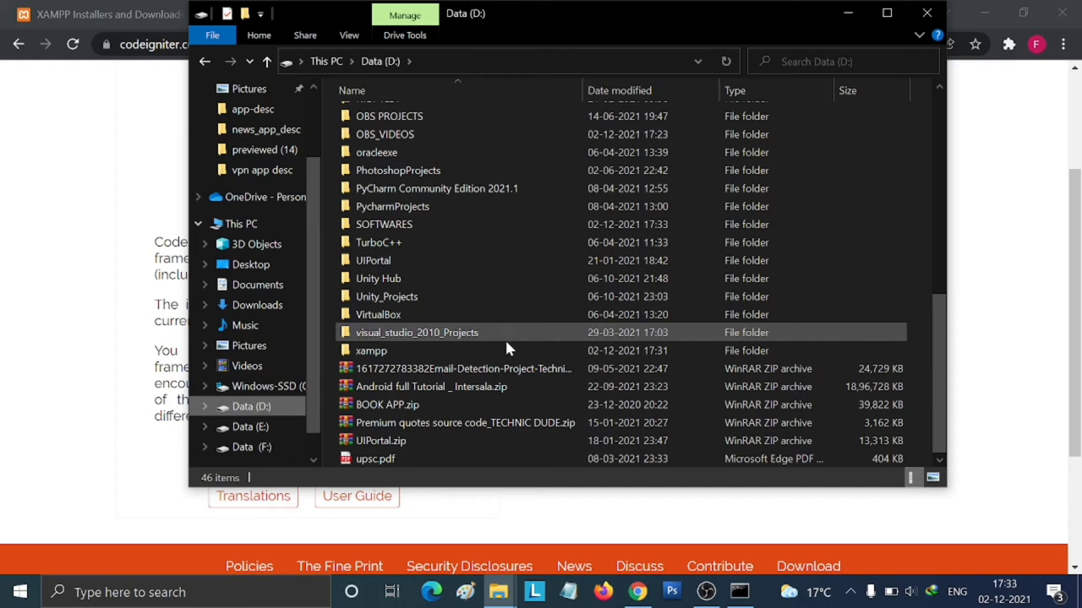
{"action": "double_click", "coordinate": [494, 351]}
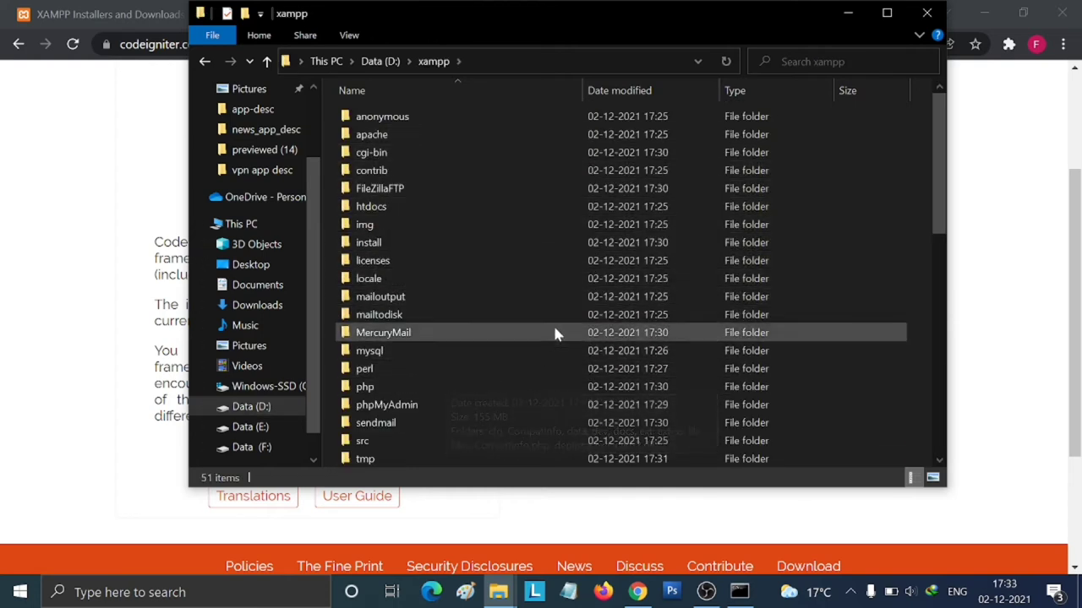
{"action": "left_click", "coordinate": [465, 208]}
{"action": "double_click", "coordinate": [465, 209]}
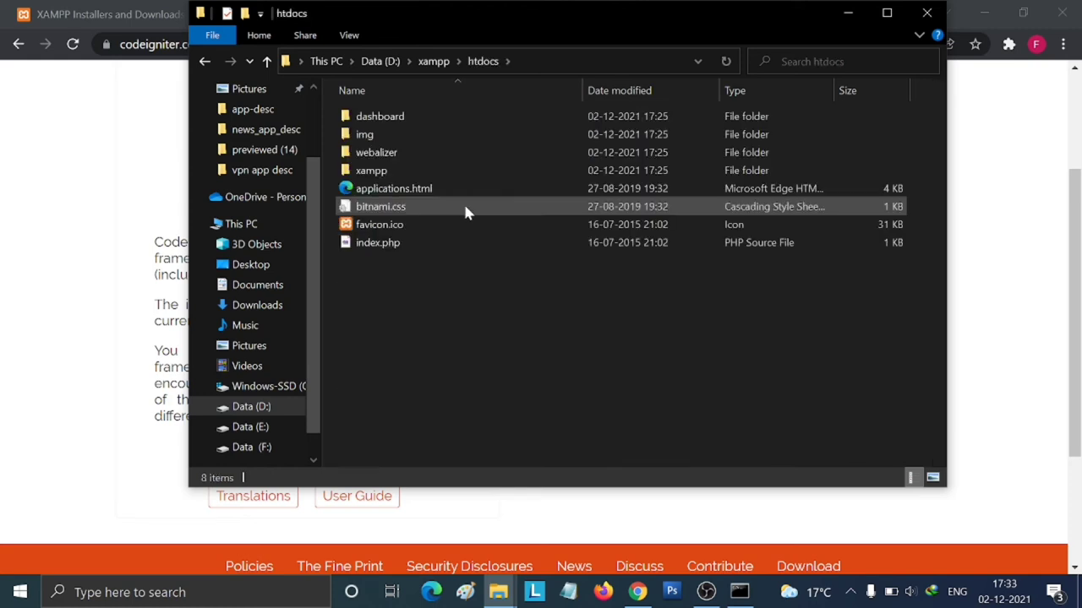
Create a new folder named codeigniter3 in htdocs
{"action": "right_click", "coordinate": [455, 366]}
{"action": "mouse_move", "coordinate": [583, 328]}
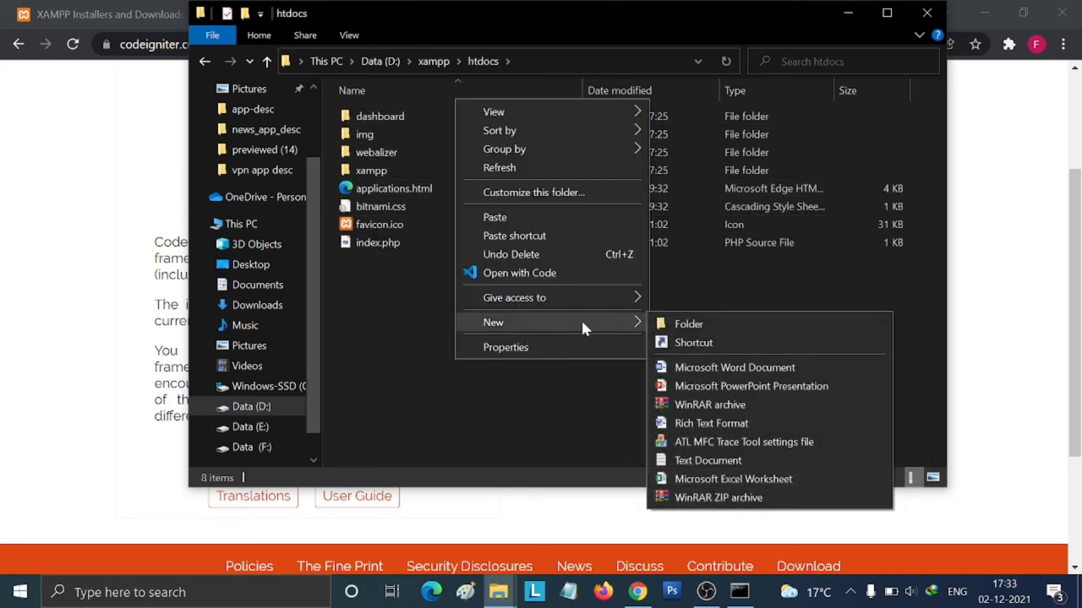
{"action": "left_click", "coordinate": [676, 326]}
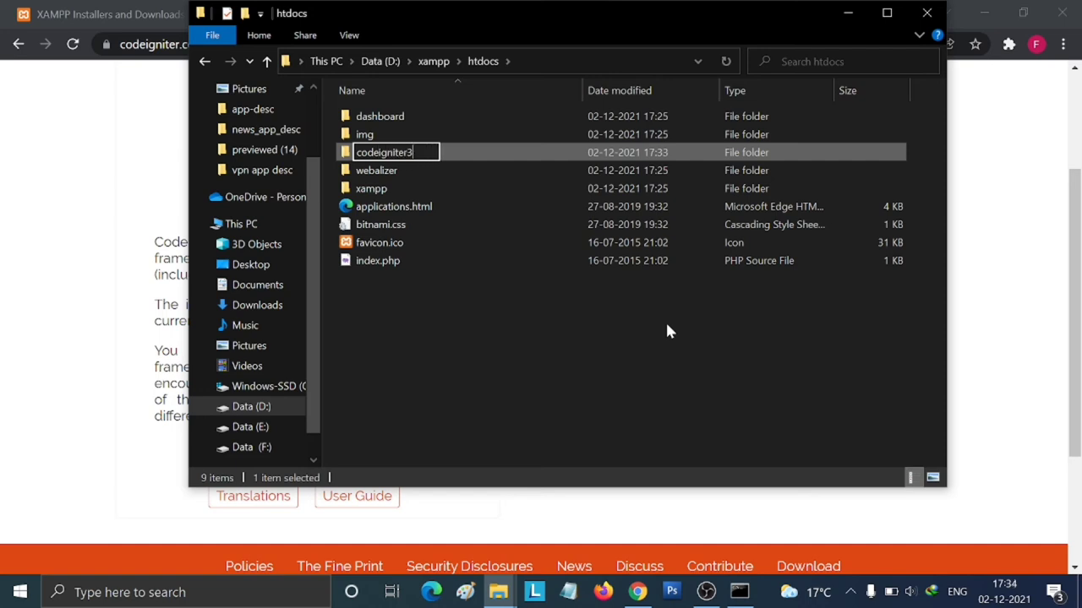
{"action": "left_click", "coordinate": [544, 373]}
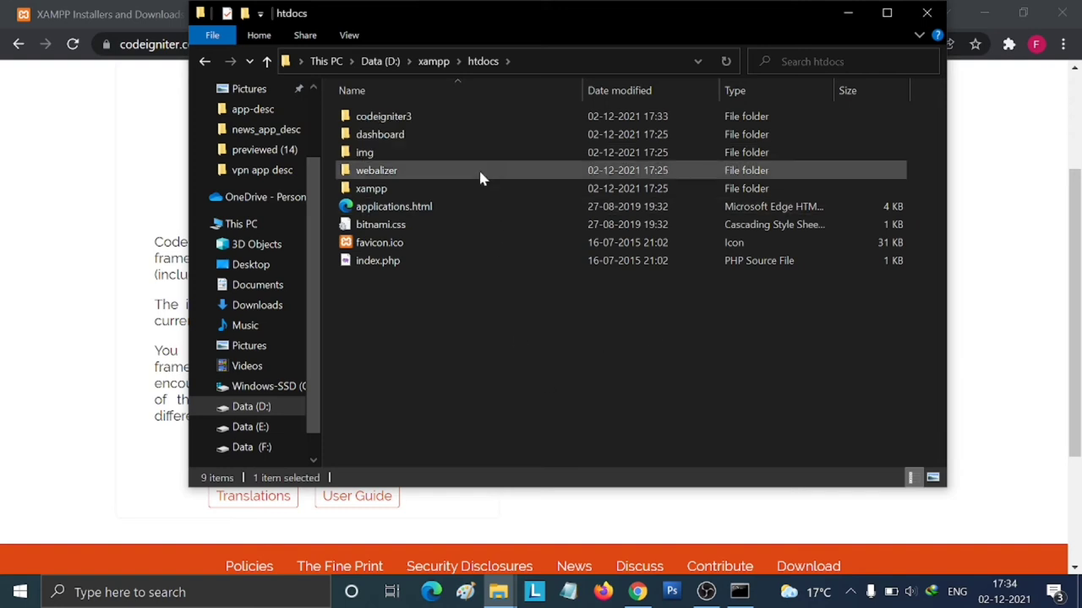
Paste the copied CodeIgniter files into the codeigniter3 folder
{"action": "double_click", "coordinate": [487, 116]}
{"action": "right_click", "coordinate": [472, 192]}
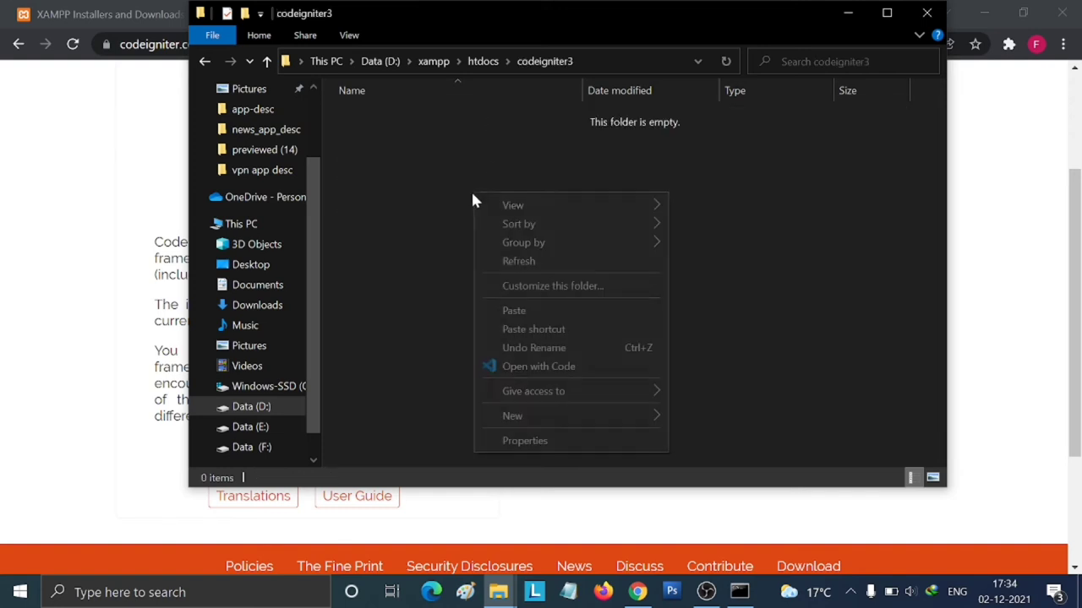
{"action": "left_click", "coordinate": [512, 310]}
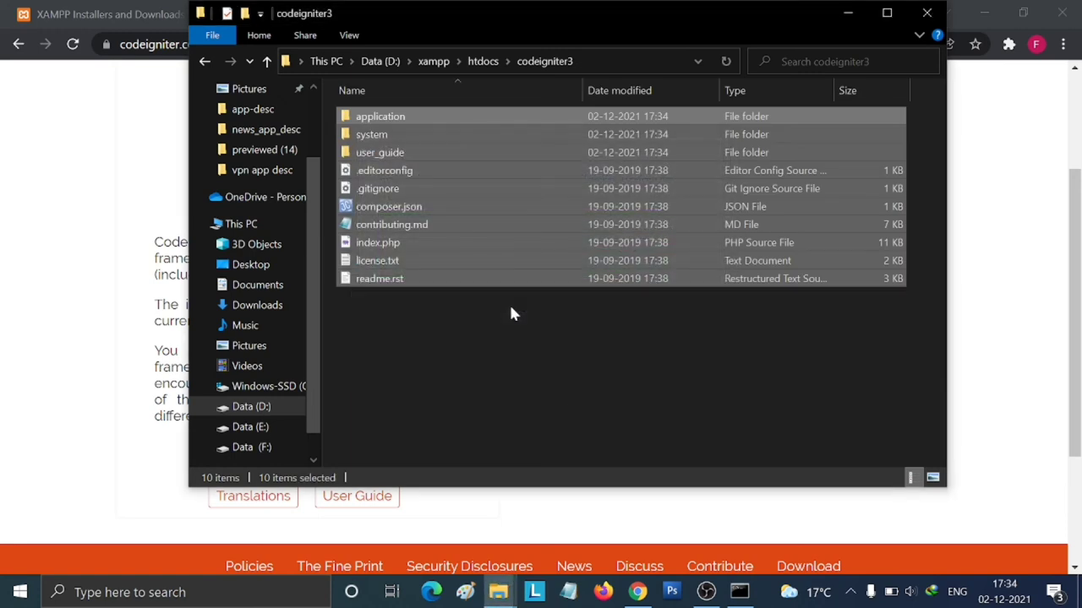
{"action": "left_click", "coordinate": [496, 356]}
Look through the codeigniter3 folders, then open application and examine its cache, config and controllers folders
{"action": "left_click", "coordinate": [449, 117]}
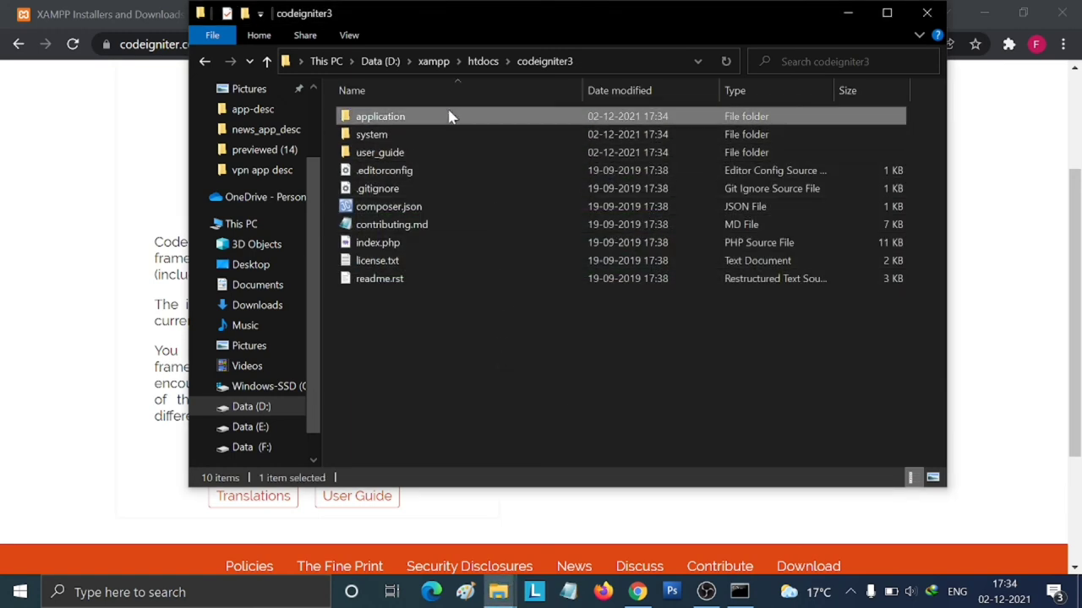
{"action": "left_click", "coordinate": [442, 152]}
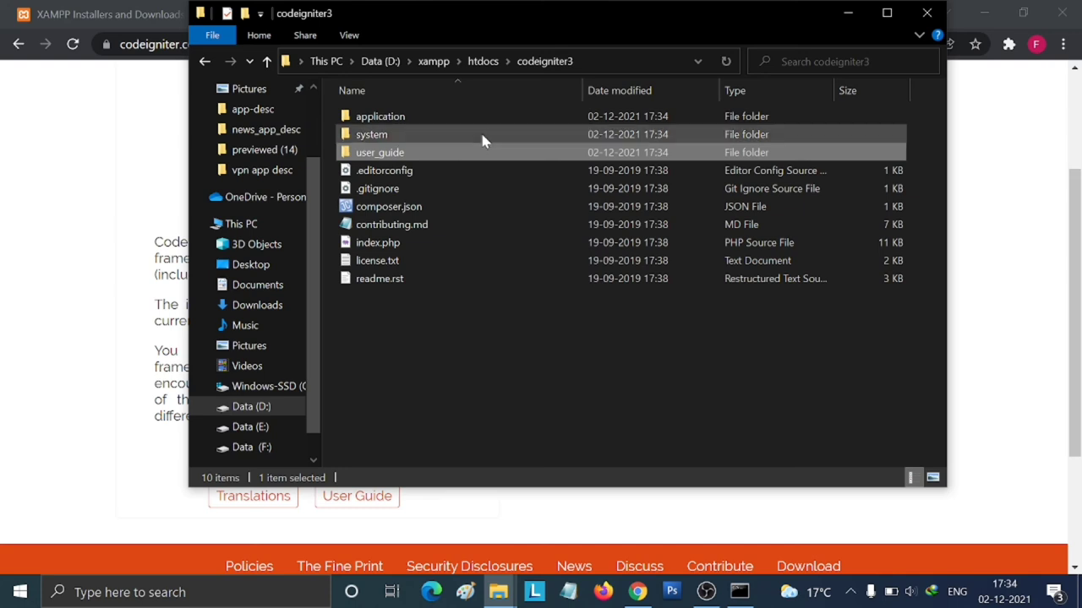
{"action": "double_click", "coordinate": [455, 116]}
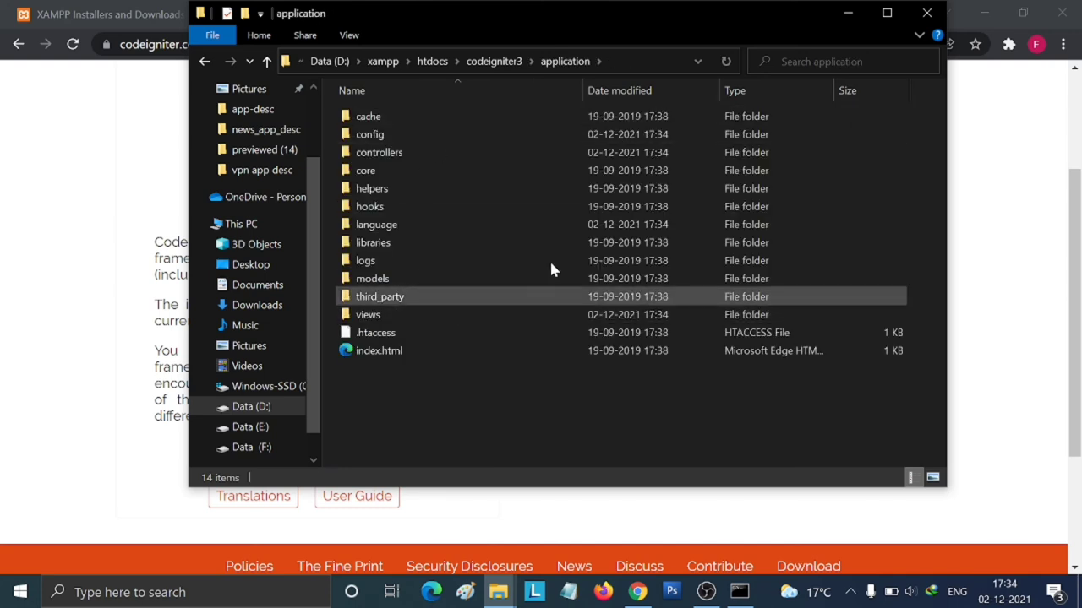
{"action": "left_click", "coordinate": [475, 116]}
{"action": "left_click", "coordinate": [470, 138]}
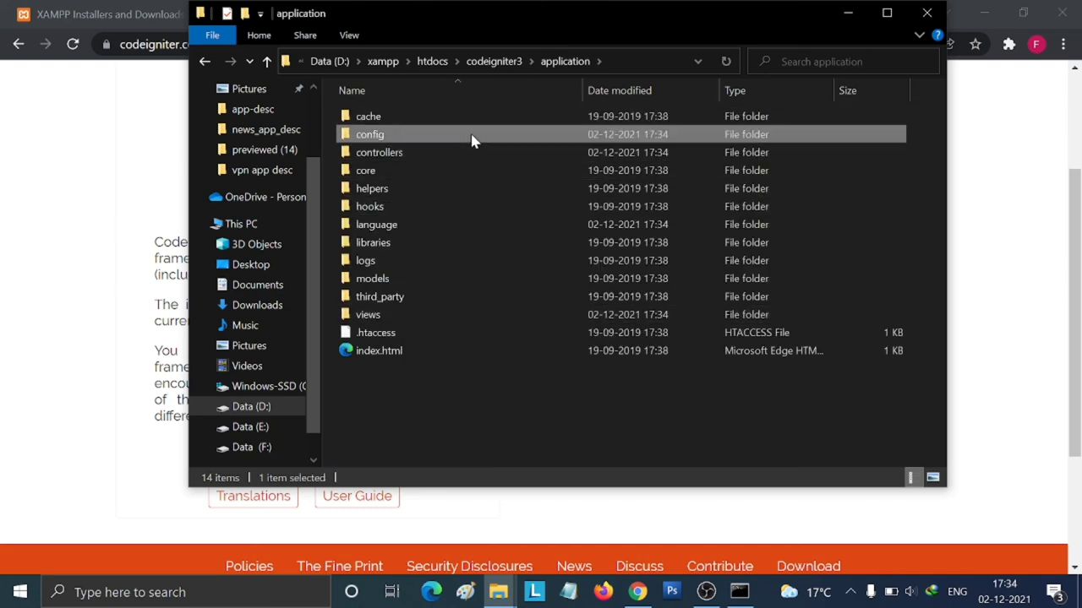
{"action": "left_click", "coordinate": [466, 155]}
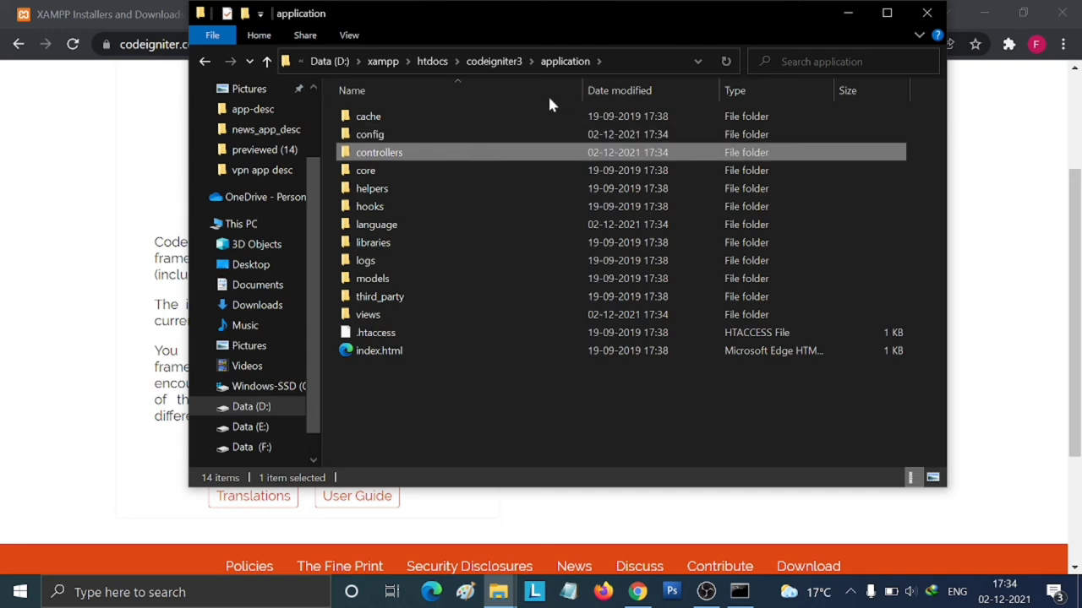
Go back to the codeigniter3 folder and examine the contents of its system folder, including fonts and helpers
{"action": "left_click", "coordinate": [484, 64]}
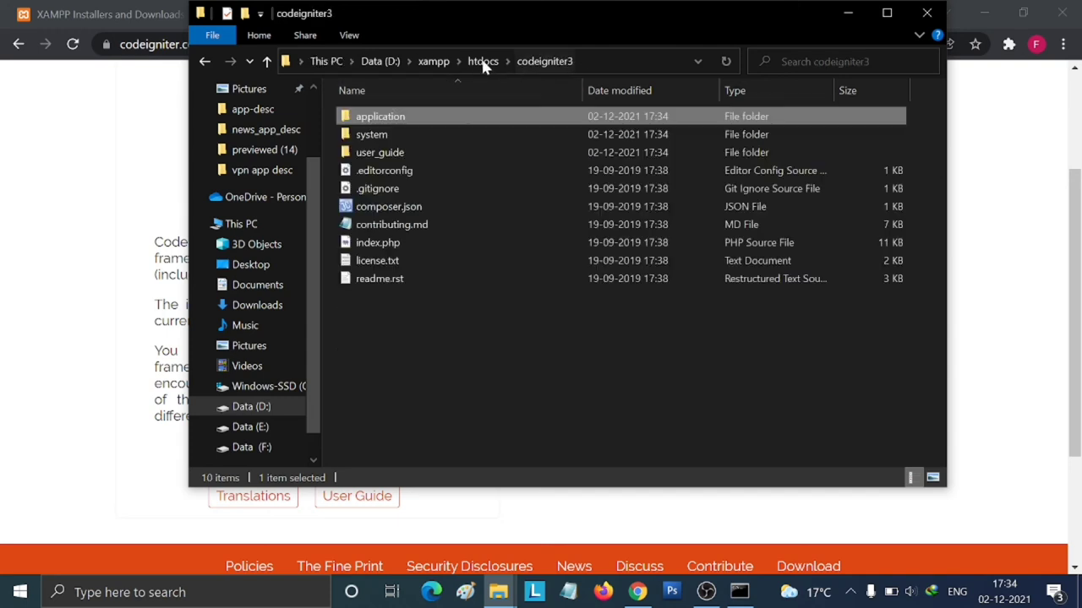
{"action": "double_click", "coordinate": [449, 137]}
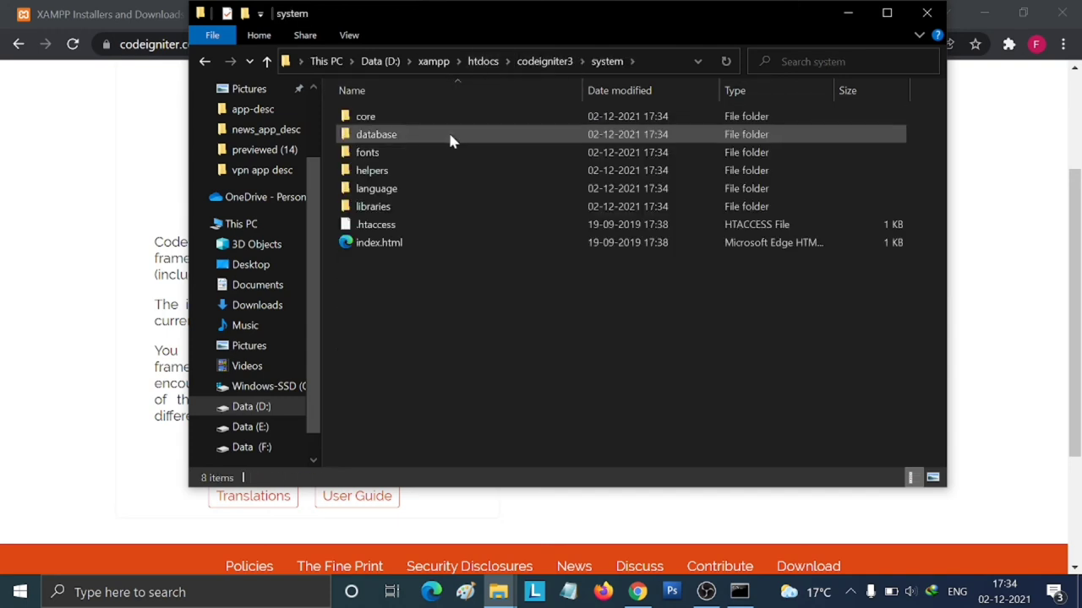
{"action": "left_click", "coordinate": [448, 153]}
{"action": "left_click", "coordinate": [449, 170]}
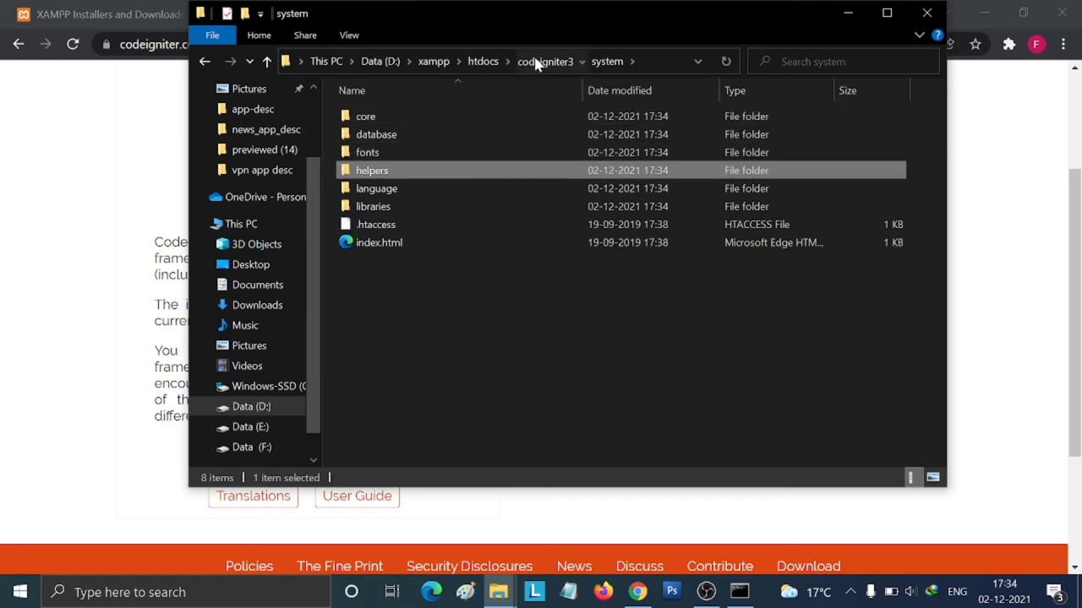
Open index.html from the user_guide folder of codeigniter3, maximize its window and look through the guide's full table of contents
{"action": "left_click", "coordinate": [537, 64]}
{"action": "double_click", "coordinate": [440, 151]}
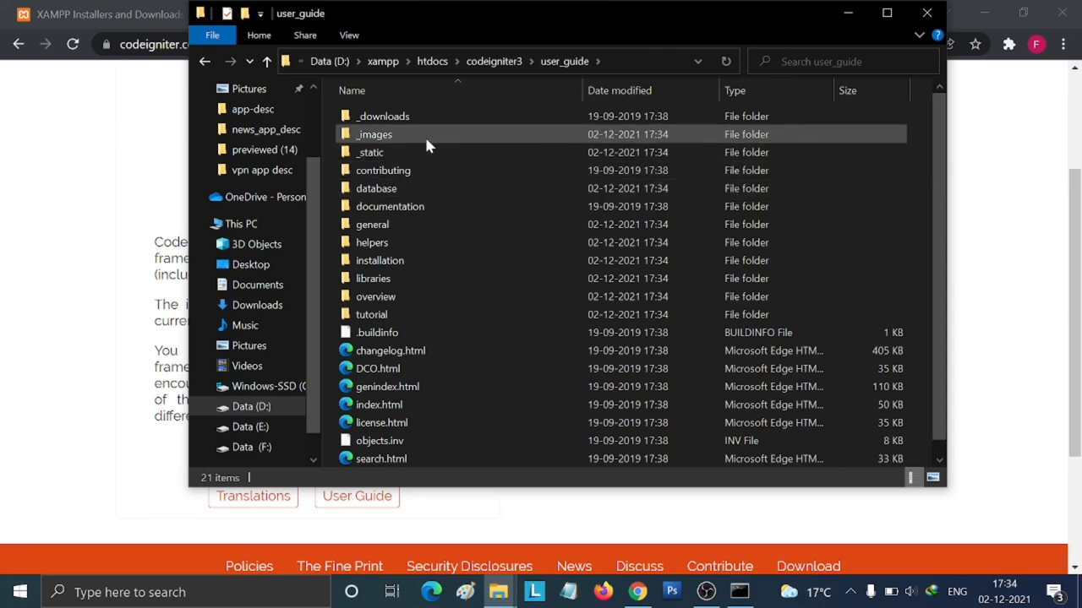
{"action": "scroll", "coordinate": [464, 341], "scroll_direction": "down", "scroll_amount": 1}
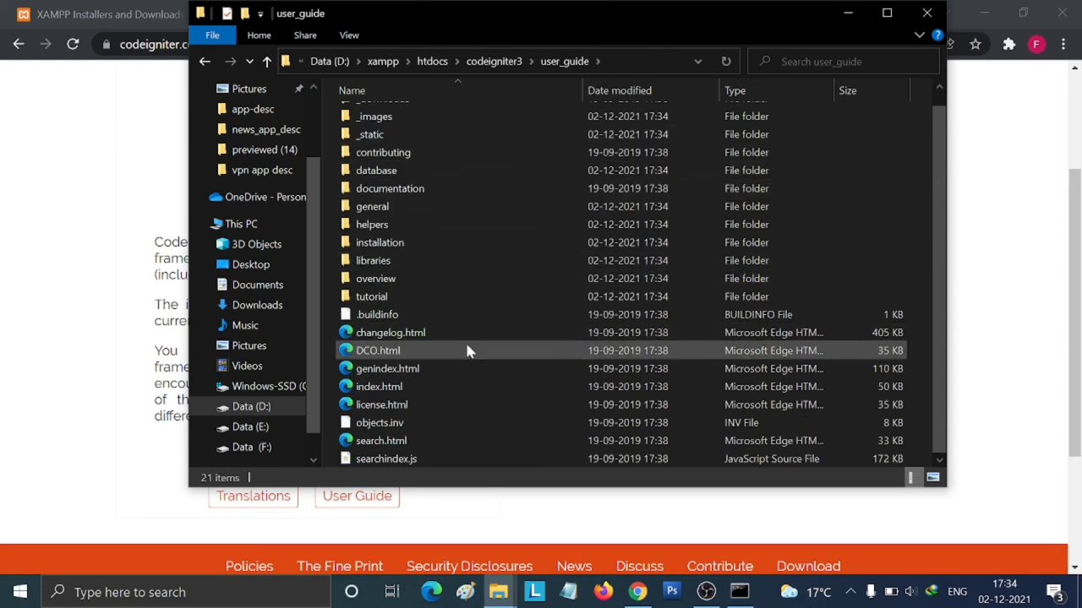
{"action": "double_click", "coordinate": [452, 391]}
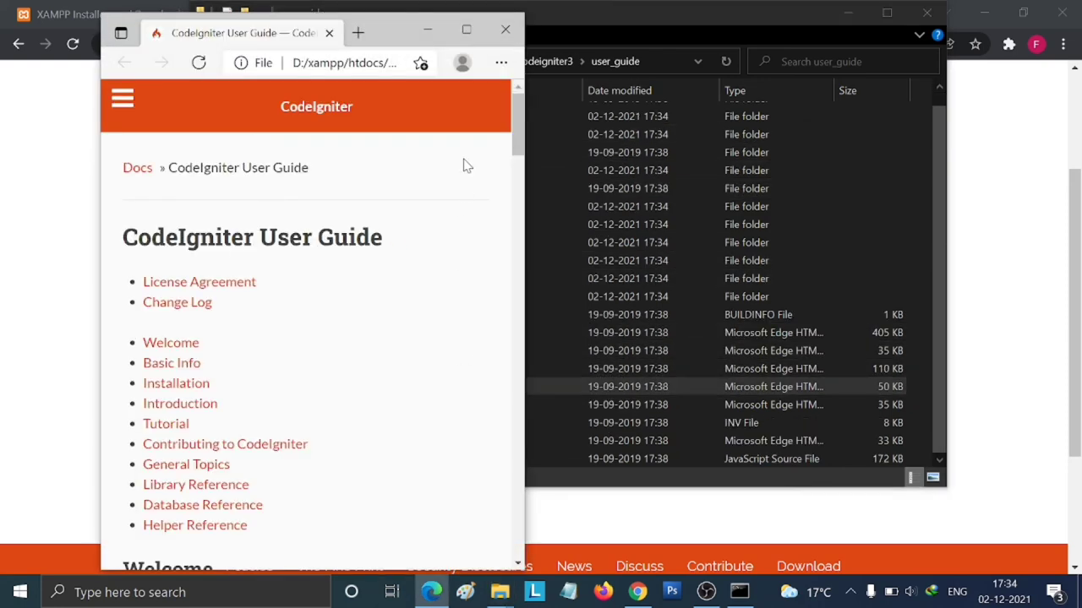
{"action": "left_click", "coordinate": [467, 34]}
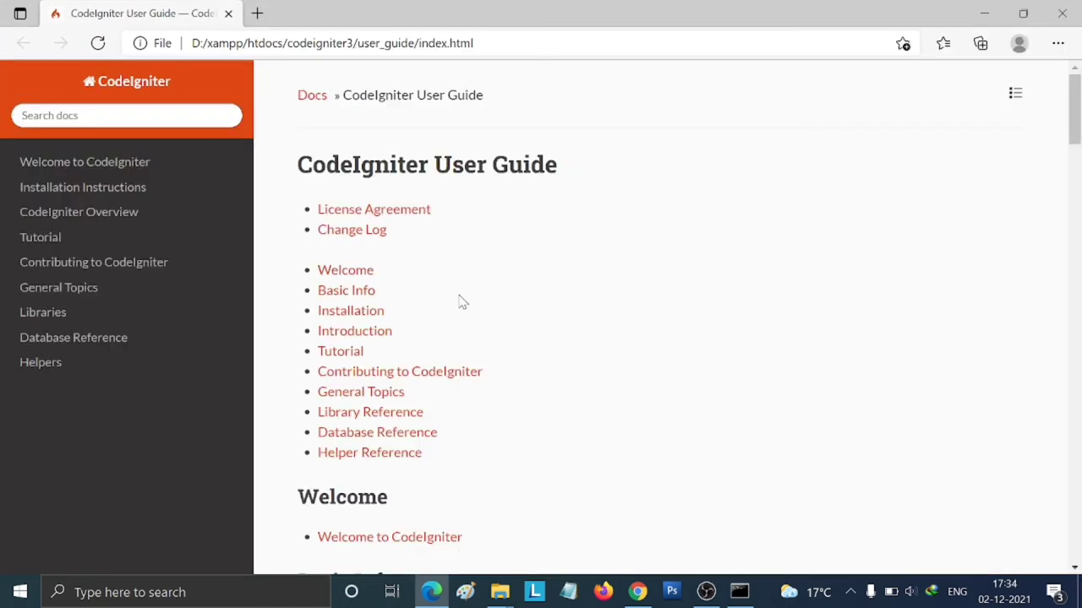
{"action": "scroll", "coordinate": [462, 303], "scroll_direction": "down", "scroll_amount": 10}
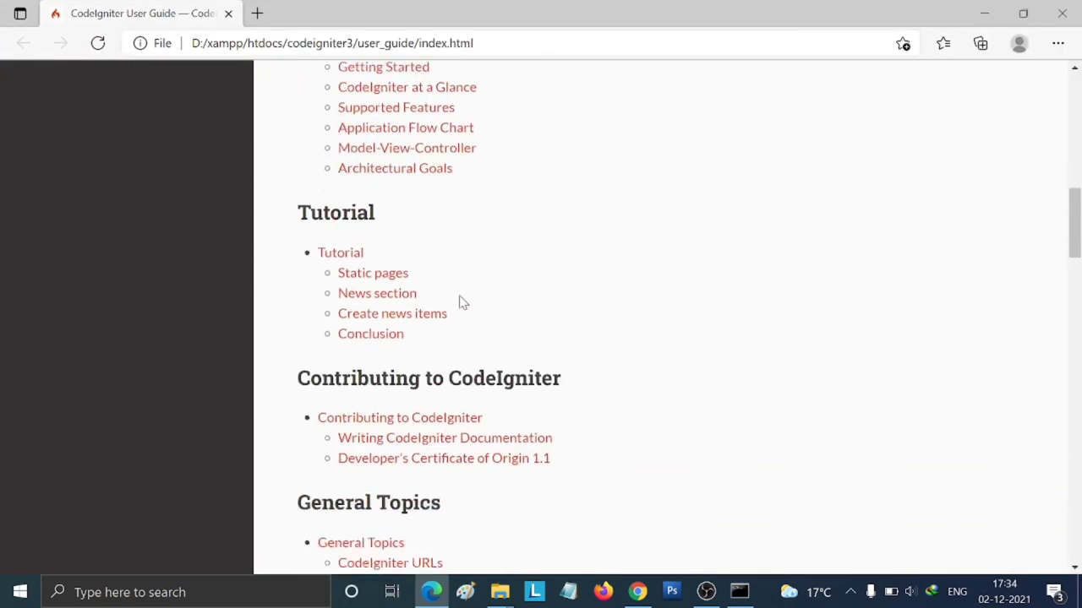
{"action": "scroll", "coordinate": [462, 302], "scroll_direction": "down", "scroll_amount": 20}
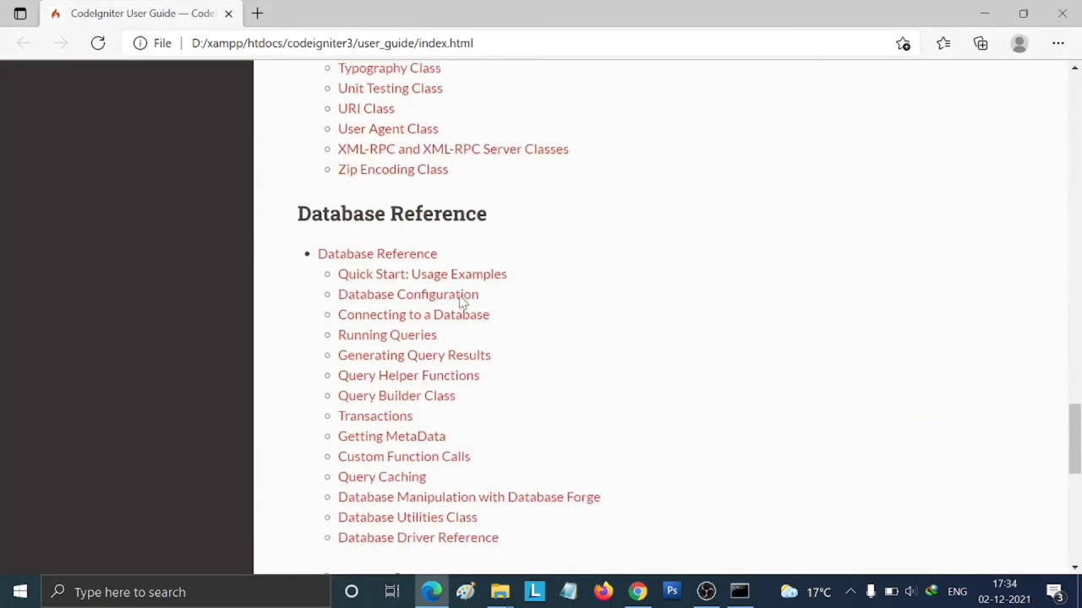
{"action": "scroll", "coordinate": [463, 303], "scroll_direction": "down", "scroll_amount": 8}
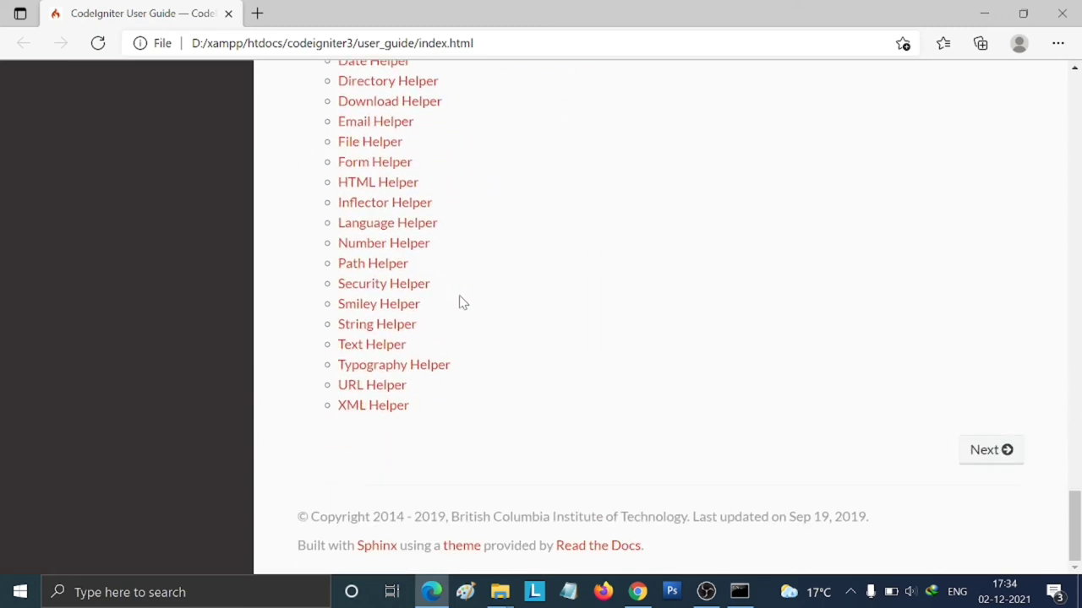
{"action": "scroll", "coordinate": [462, 302], "scroll_direction": "up", "scroll_amount": 20}
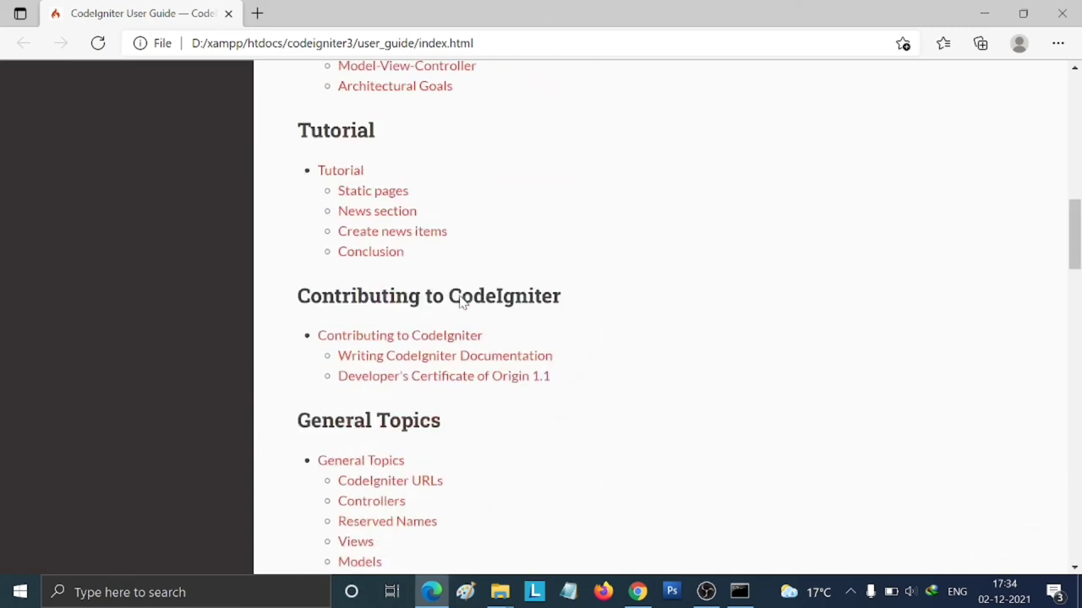
{"action": "scroll", "coordinate": [462, 302], "scroll_direction": "up", "scroll_amount": 12}
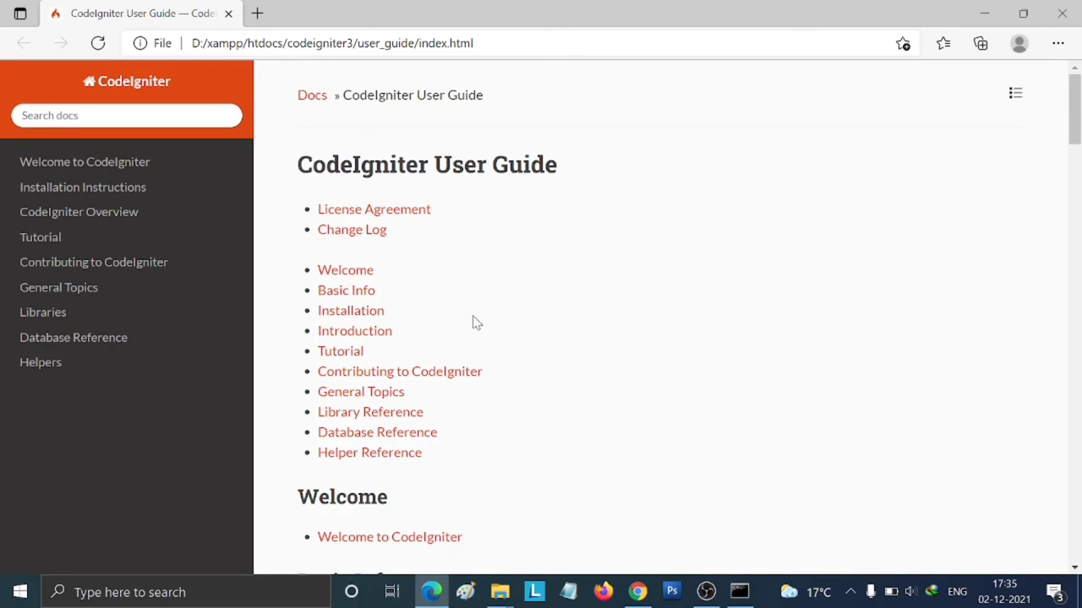
Close the CodeIgniter User Guide window and minimize the user_guide folder window to return to the CodeIgniter download page
{"action": "left_click", "coordinate": [1066, 16]}
{"action": "scroll", "coordinate": [579, 360], "scroll_direction": "up", "scroll_amount": 1}
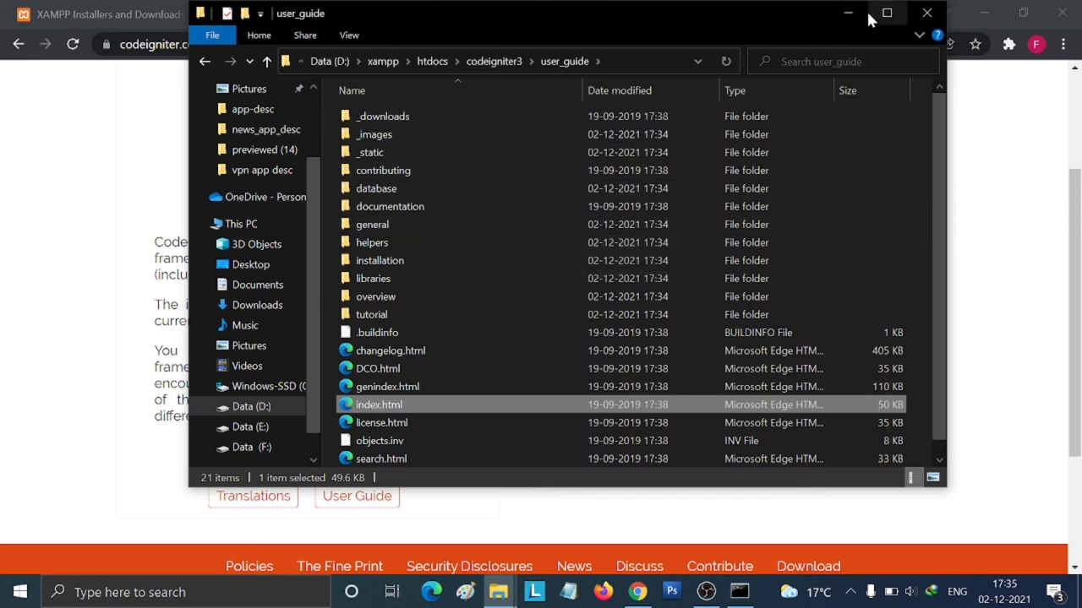
{"action": "left_click_drag", "start_coordinate": [734, 25], "coordinate": [727, 50]}
{"action": "left_click", "coordinate": [843, 47]}
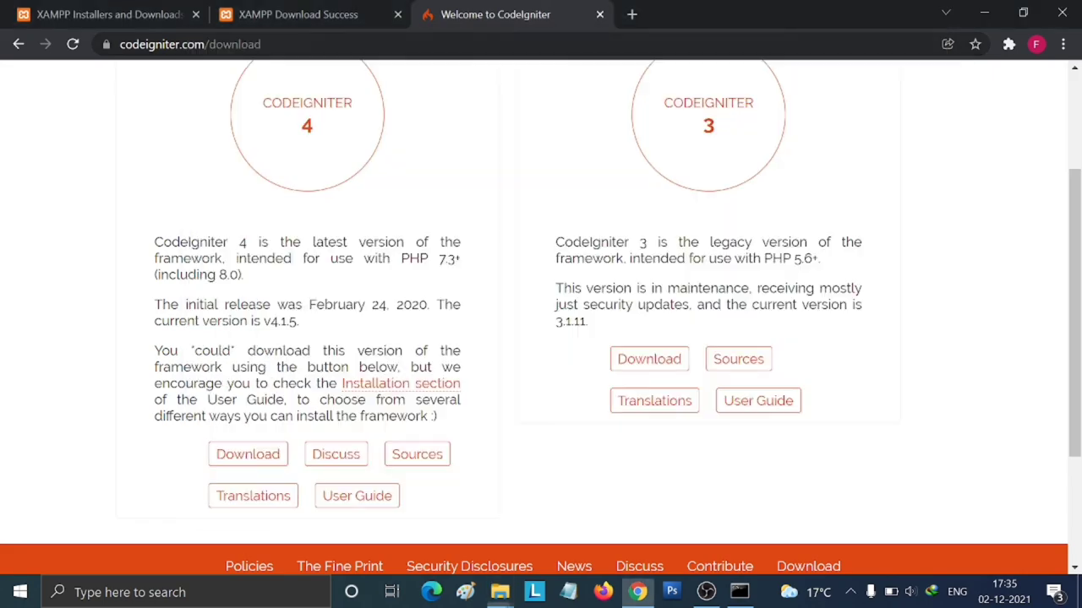